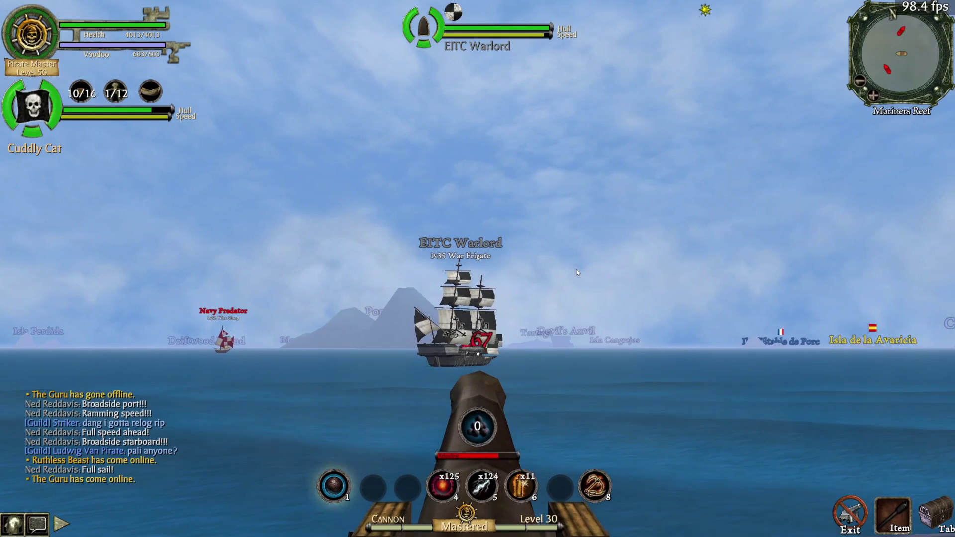
- Fire repeated round-shot cannon volleys at the EITC Warlord war frigate
{"action": "left_click", "coordinate": [569, 240]}
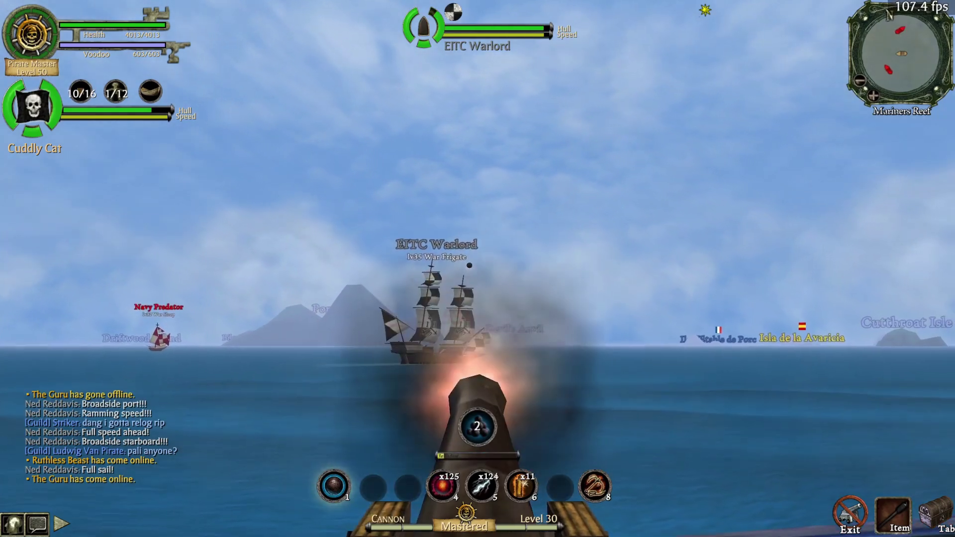
{"action": "left_click", "coordinate": [569, 241]}
{"action": "left_click", "coordinate": [570, 241]}
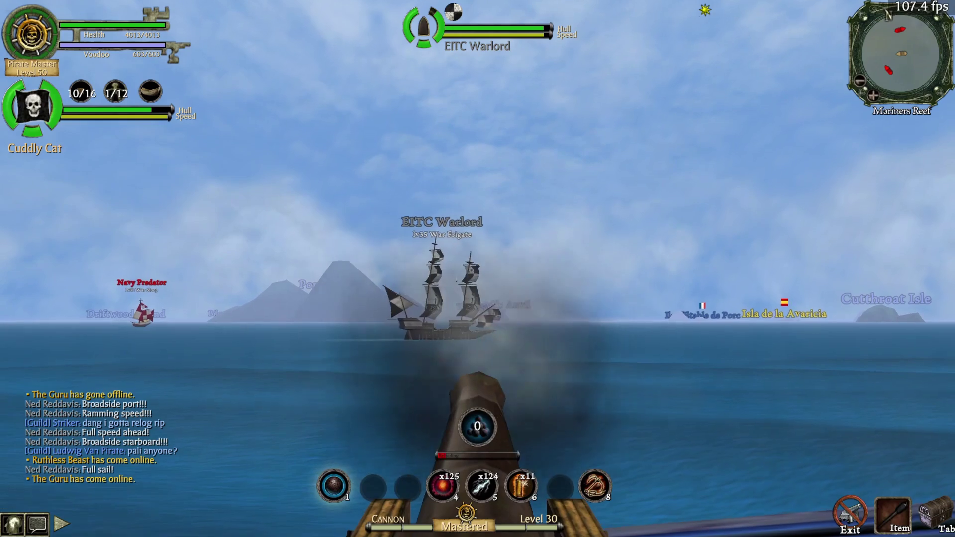
{"action": "left_click", "coordinate": [568, 237]}
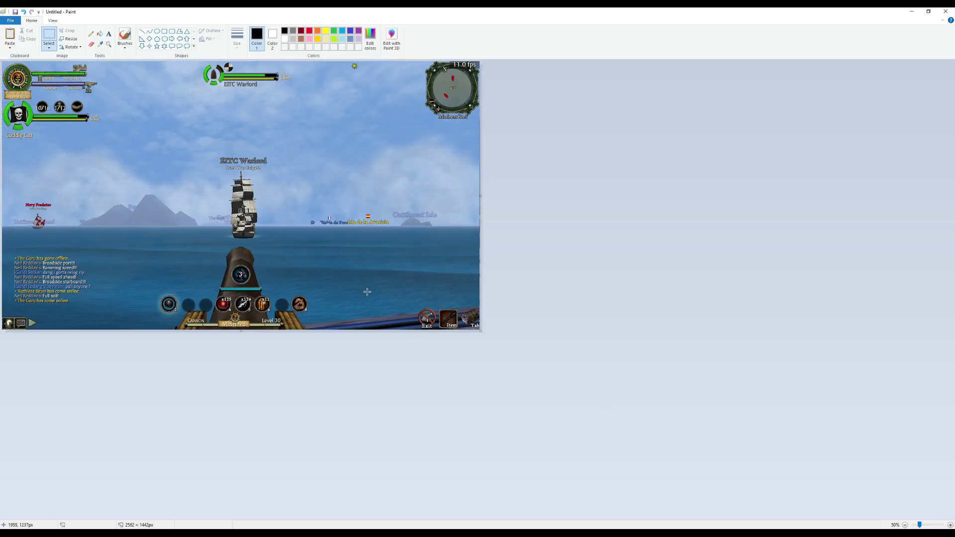
- Magnify the EITC Warlord's hull bar in the game screenshot in Paint to 800% to read its pixel positions
{"action": "scroll", "coordinate": [368, 292], "scroll_direction": "up", "scroll_amount": 5, "text": "ctrl"}
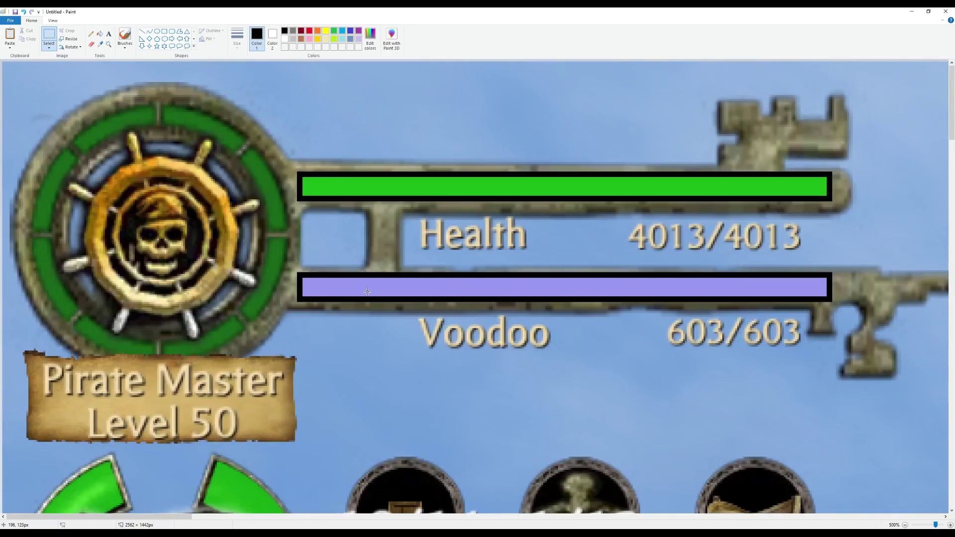
{"action": "scroll", "coordinate": [367, 292], "scroll_direction": "up", "scroll_amount": 3, "text": "ctrl"}
{"action": "left_click_drag", "start_coordinate": [85, 515], "coordinate": [519, 507]}
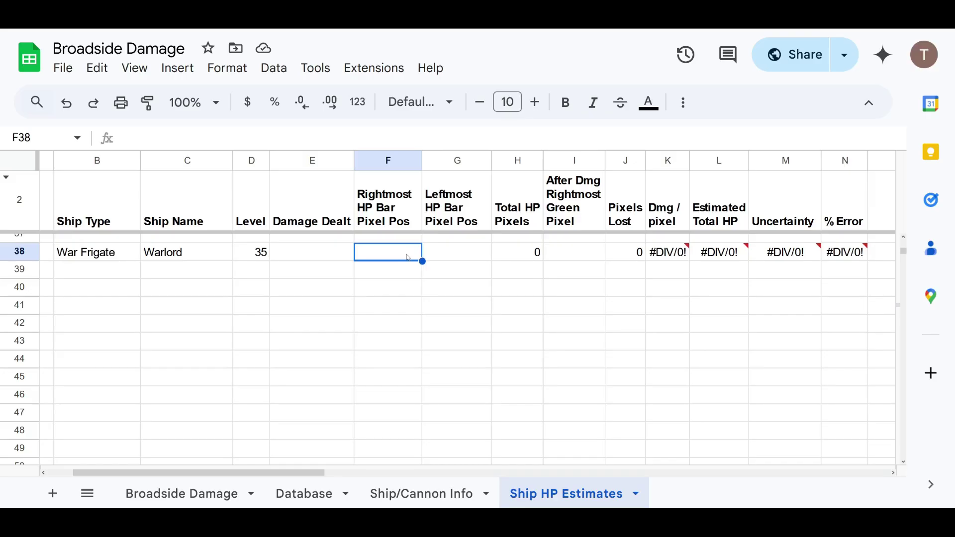
- In Google Sheets, enter the Warlord's pixel positions in row 38: rightmost 1472, leftmost 1192 and after-damage green pixel 1409
{"action": "type", "text": "=1472"}
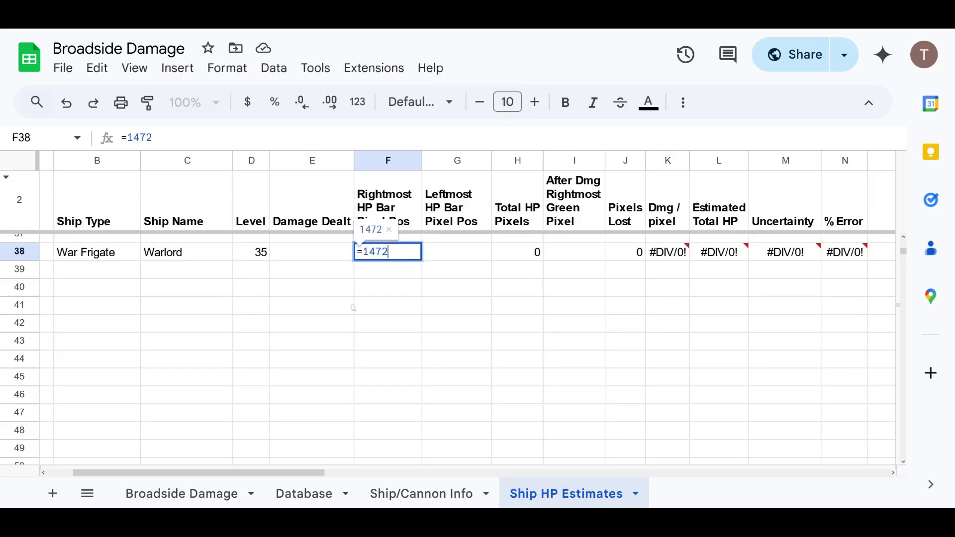
{"action": "left_click", "coordinate": [424, 277]}
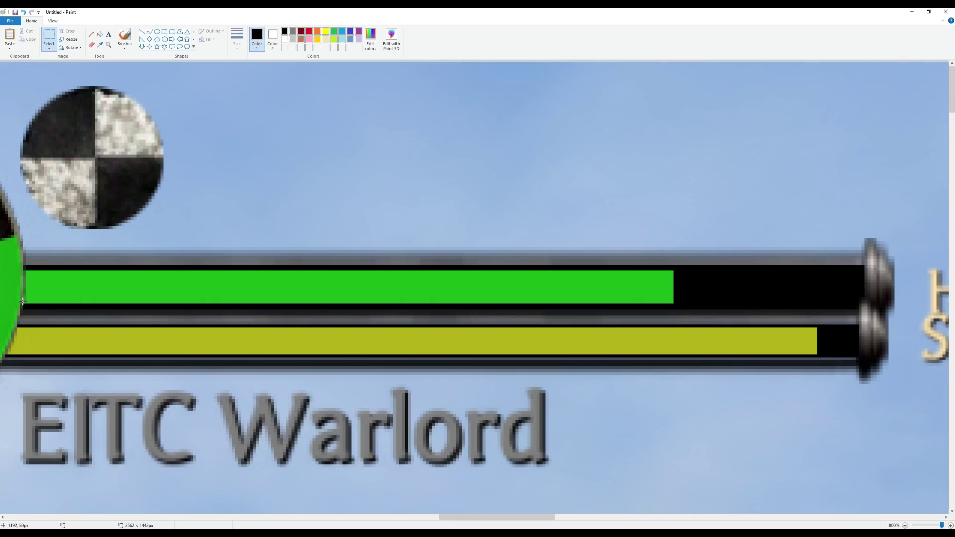
{"action": "type", "text": "=1192"}
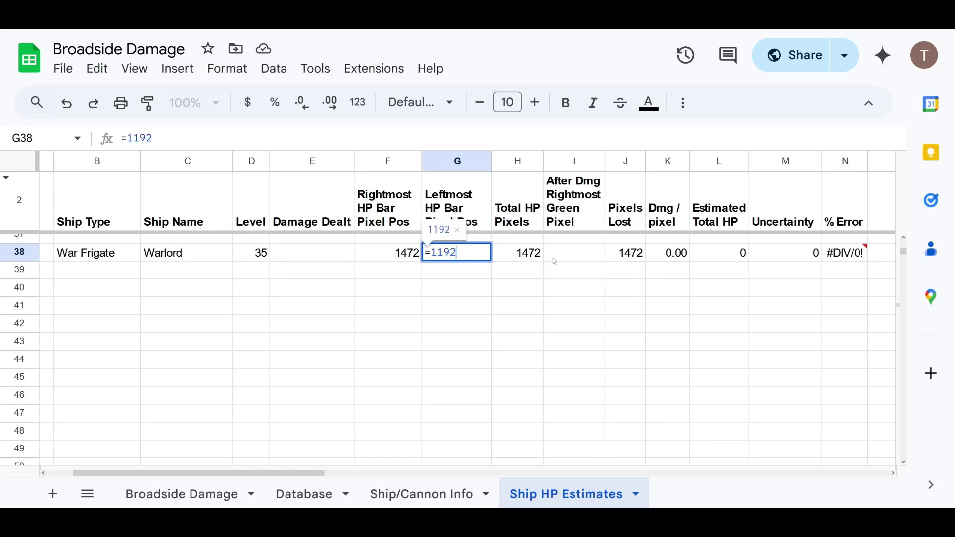
{"action": "key", "text": "Return"}
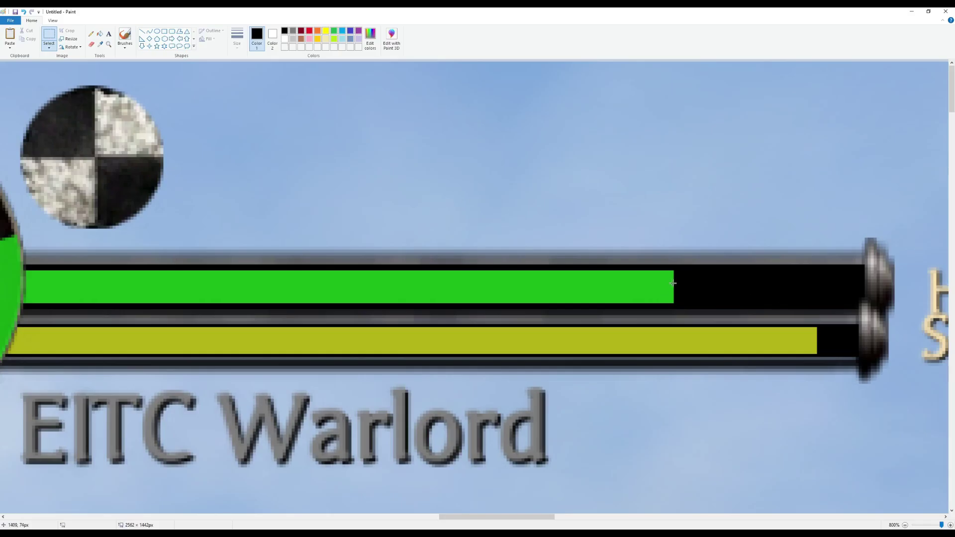
{"action": "type", "text": "=1409"}
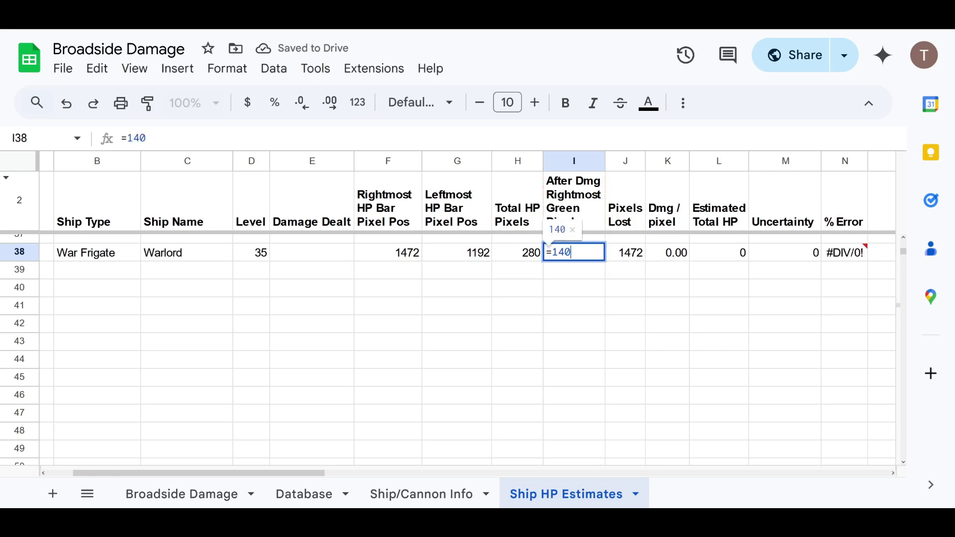
{"action": "key", "text": "Return"}
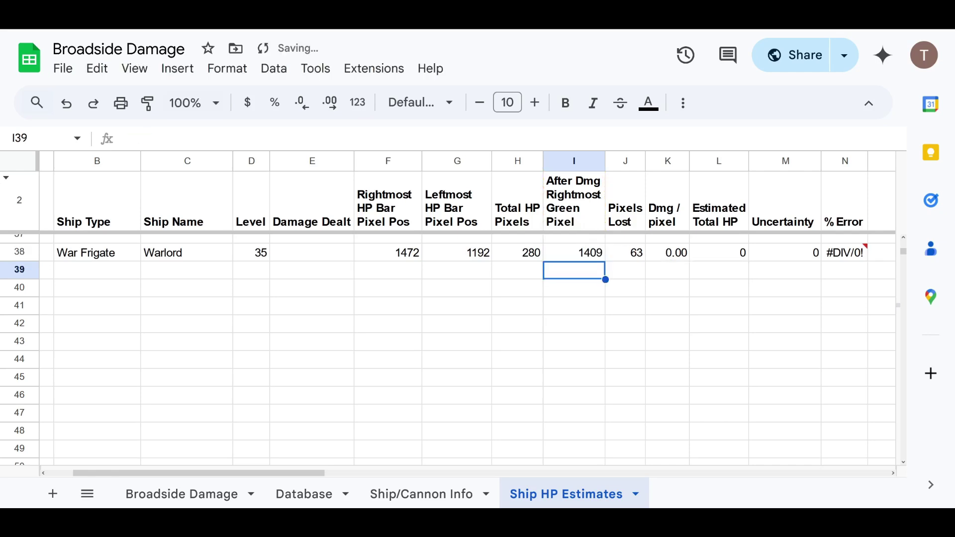
- Enter the Warlord's damage dealt as =4*534 in E38 and check the resulting estimated total HP
{"action": "left_click", "coordinate": [321, 254]}
{"action": "type", "text": "=4*53"}
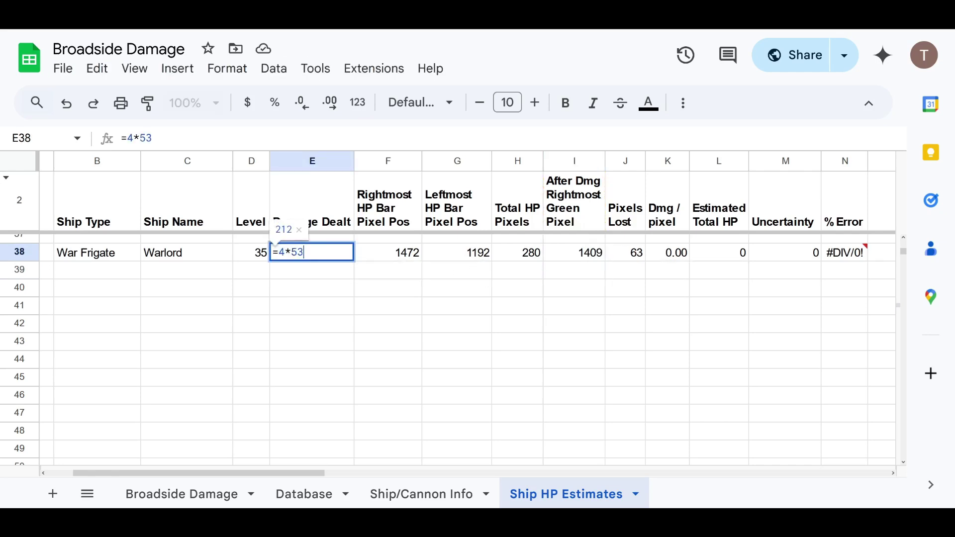
{"action": "type", "text": "4"}
{"action": "key", "text": "Return"}
{"action": "left_click", "coordinate": [729, 256]}
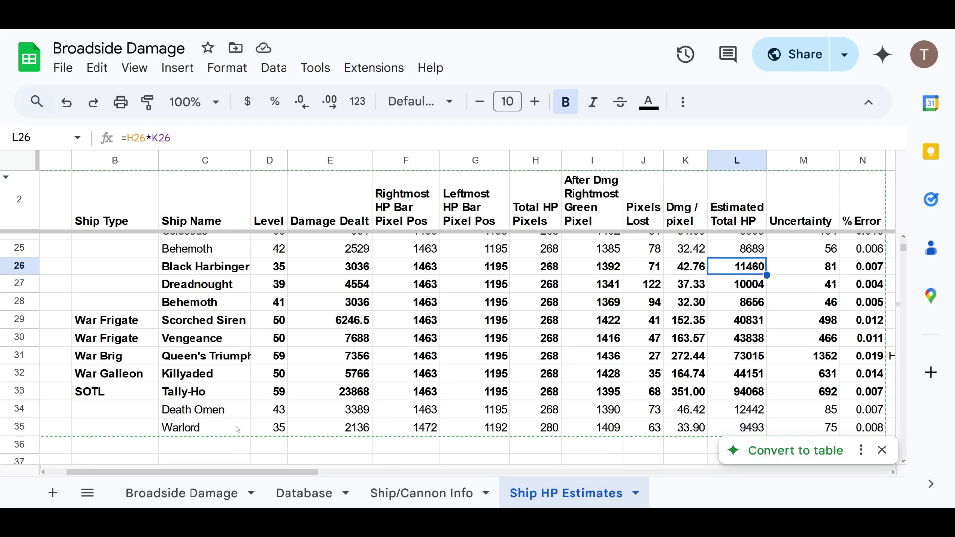
- Review the Warlord estimate in row 35 and the bold estimates in rows 26 to 33, including Black Harbinger, Dreadnought and Behemoth
{"action": "left_click_drag", "start_coordinate": [237, 429], "coordinate": [863, 428]}
{"action": "left_click", "coordinate": [732, 429]}
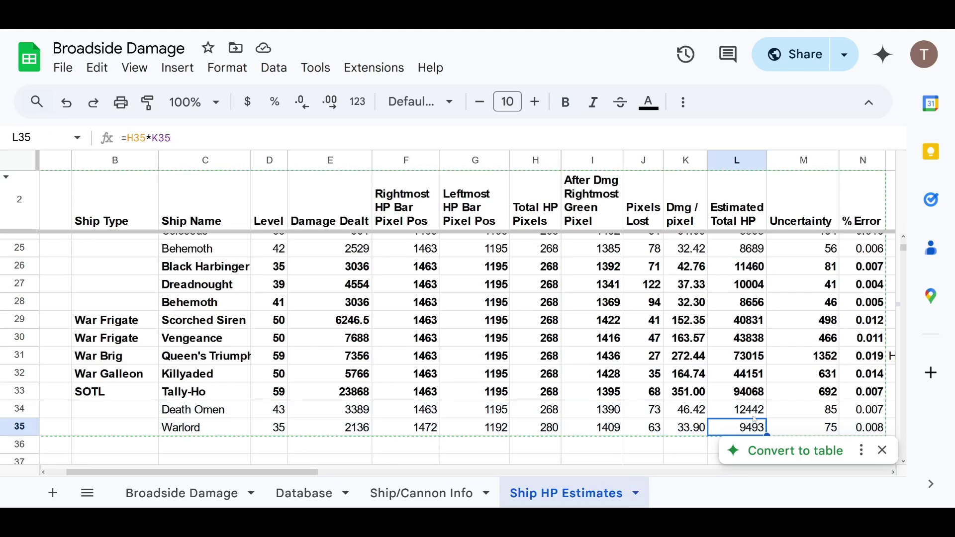
{"action": "left_click_drag", "start_coordinate": [149, 393], "coordinate": [824, 268]}
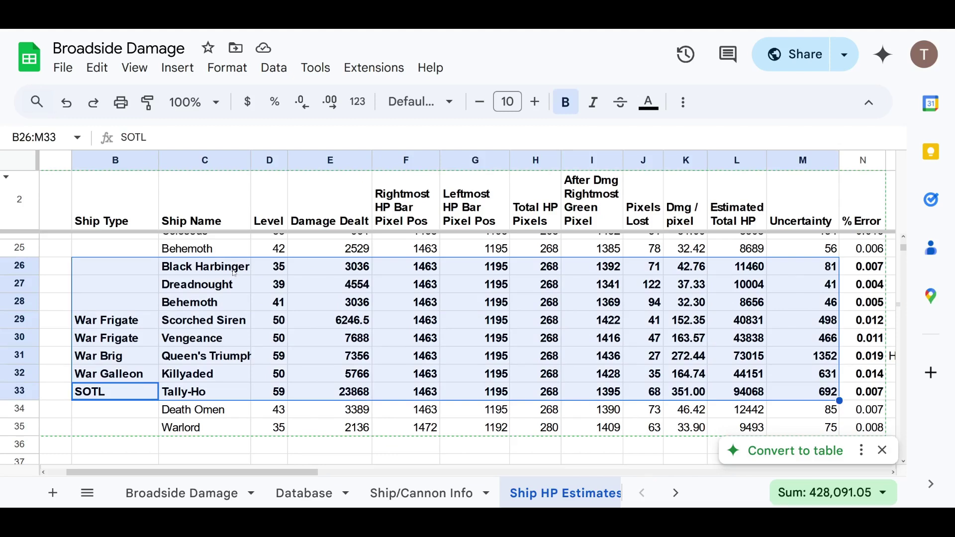
{"action": "left_click_drag", "start_coordinate": [234, 273], "coordinate": [736, 305]}
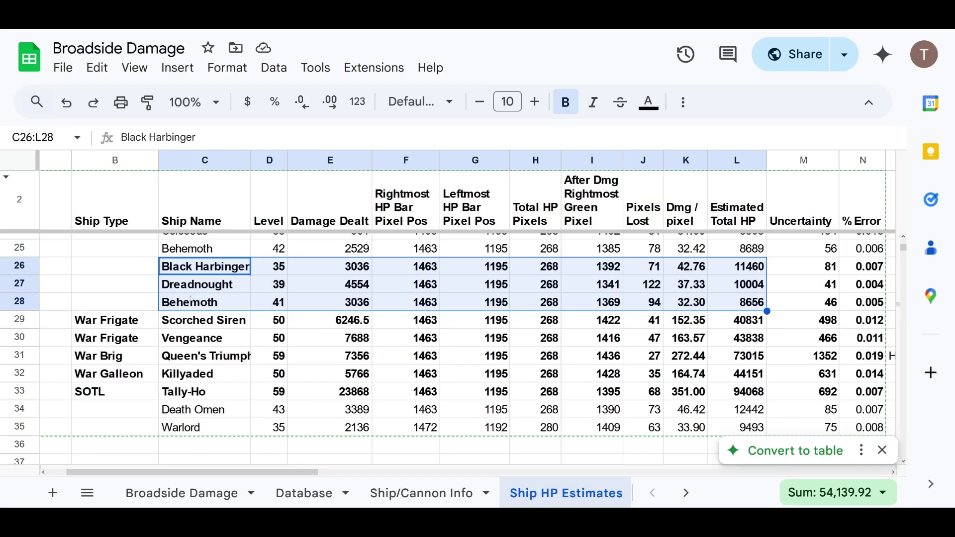
{"action": "left_click", "coordinate": [738, 266]}
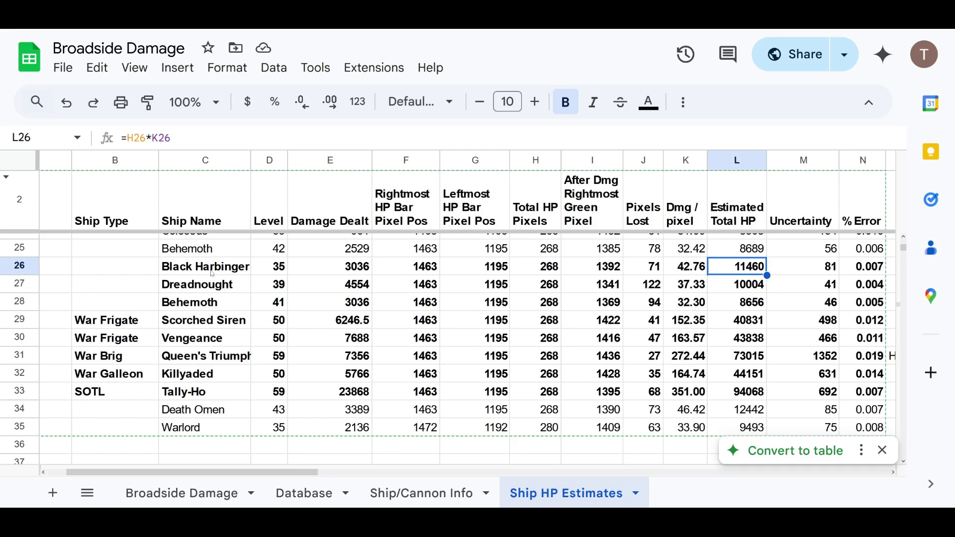
- Compare the estimated total HP of the ships in rows 29 to 33, focusing on Queen's Triumph, Killyaded and Tally-Ho
{"action": "left_click_drag", "start_coordinate": [144, 322], "coordinate": [772, 394]}
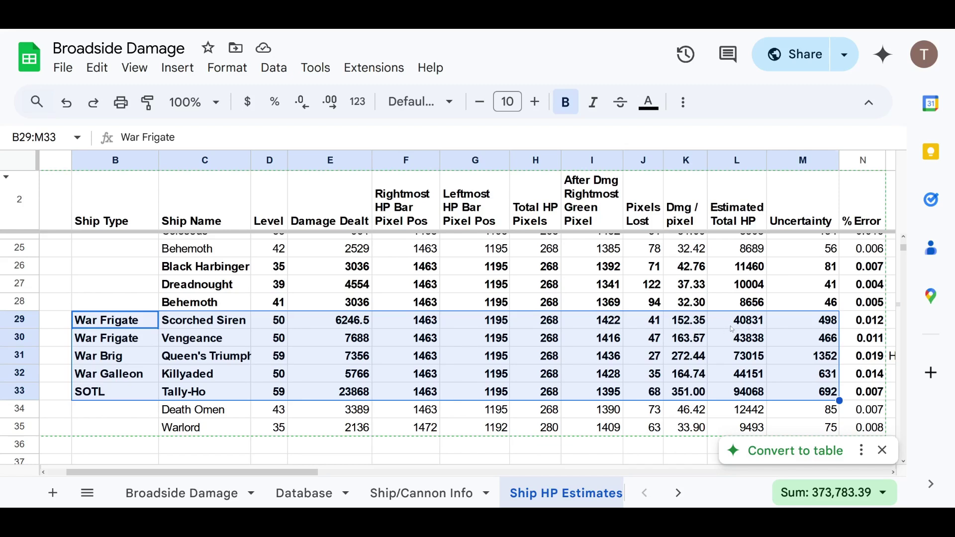
{"action": "left_click_drag", "start_coordinate": [732, 326], "coordinate": [738, 338]}
{"action": "left_click", "coordinate": [740, 376]}
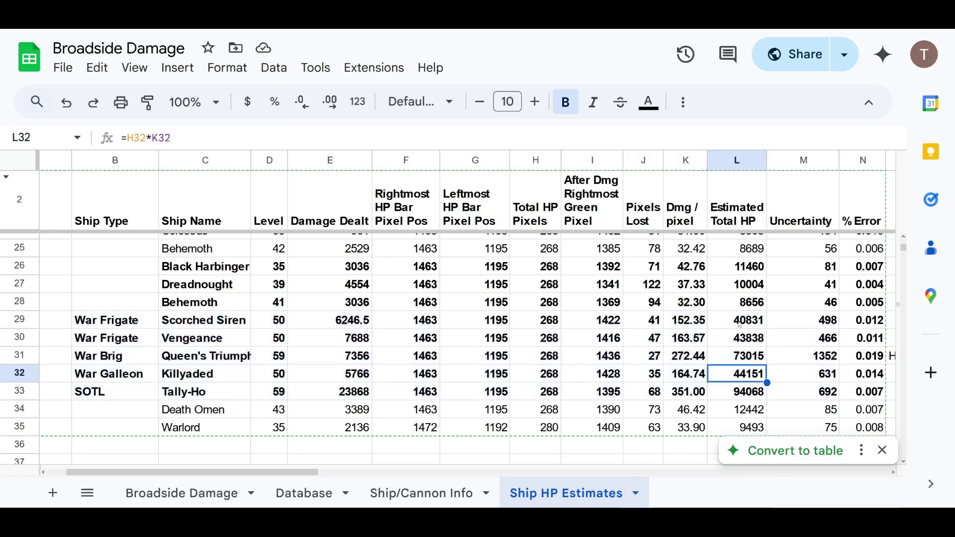
{"action": "left_click", "coordinate": [742, 358]}
{"action": "left_click", "coordinate": [742, 393]}
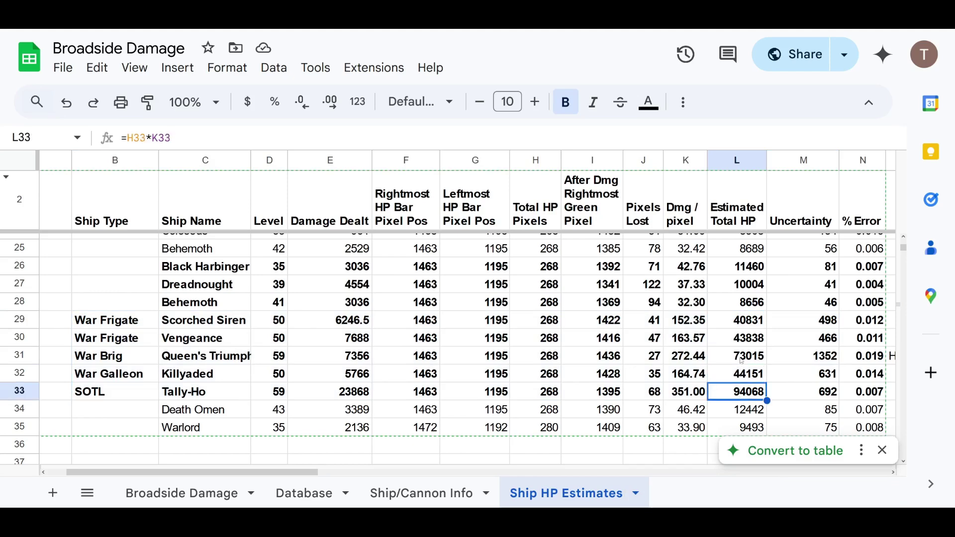
{"action": "left_click", "coordinate": [743, 357]}
{"action": "left_click", "coordinate": [742, 393]}
{"action": "left_click", "coordinate": [244, 357]}
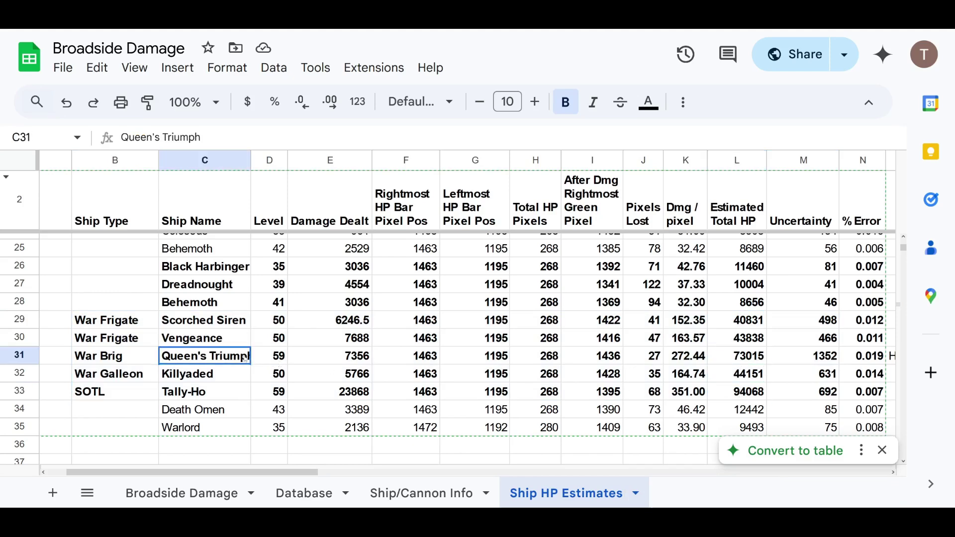
{"action": "left_click", "coordinate": [743, 395]}
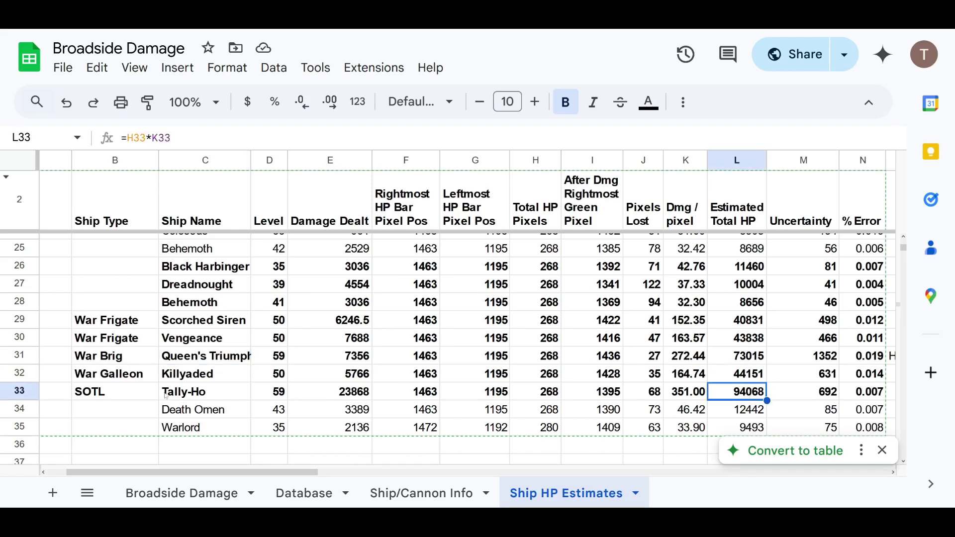
{"action": "left_click", "coordinate": [210, 394]}
{"action": "left_click", "coordinate": [744, 397]}
- Inspect the damage reduction note and the ratio formula in Q31 beside the Queen's Triumph row
{"action": "left_click_drag", "start_coordinate": [310, 473], "coordinate": [437, 467]}
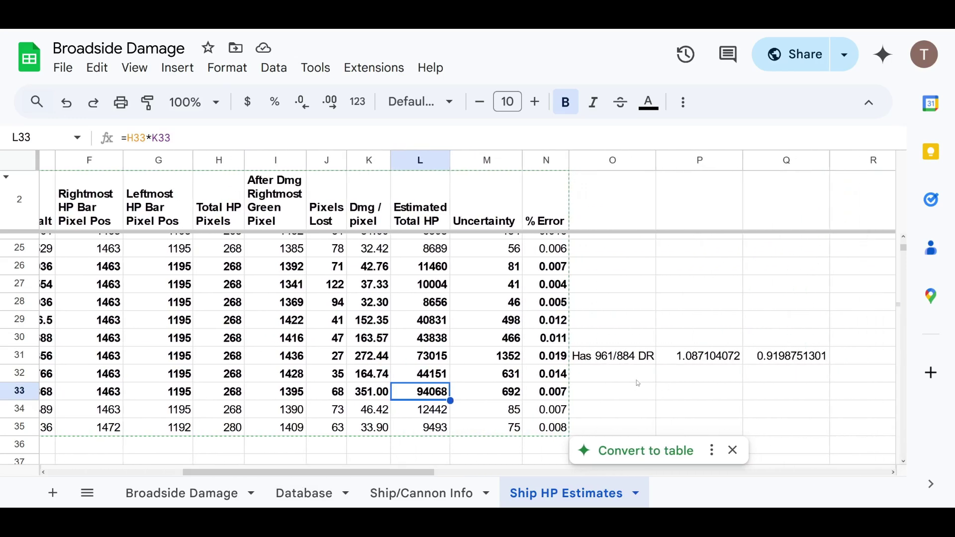
{"action": "left_click", "coordinate": [771, 359]}
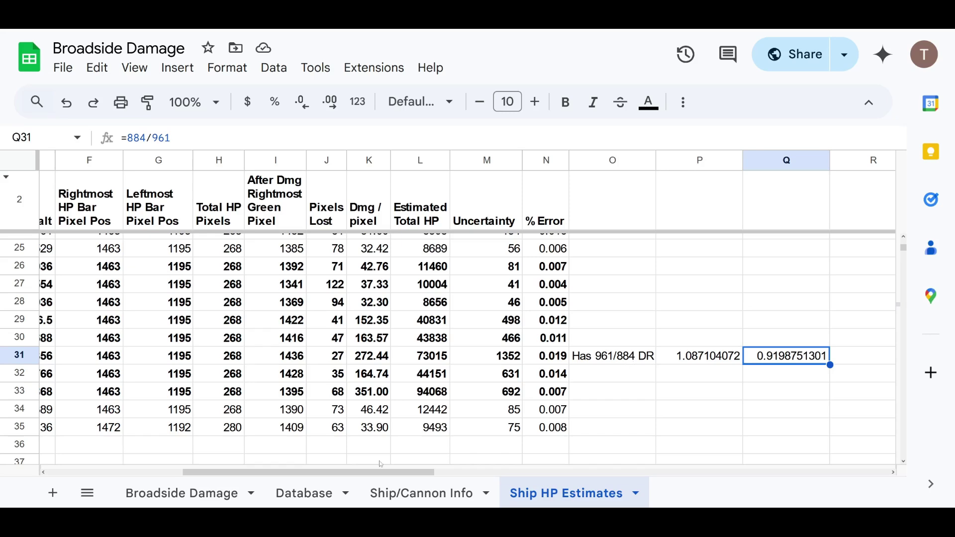
{"action": "left_click_drag", "start_coordinate": [373, 473], "coordinate": [263, 468]}
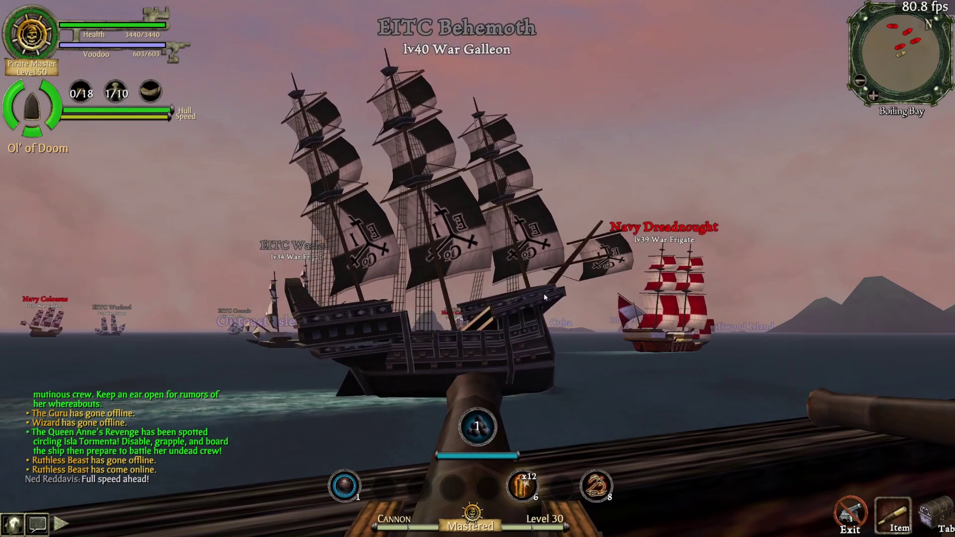
- Read the Barrage passive's description in the cannon skills, and fire the cannon at the EITC Behemoth
{"action": "key", "text": "k"}
{"action": "mouse_move", "coordinate": [719, 470]}
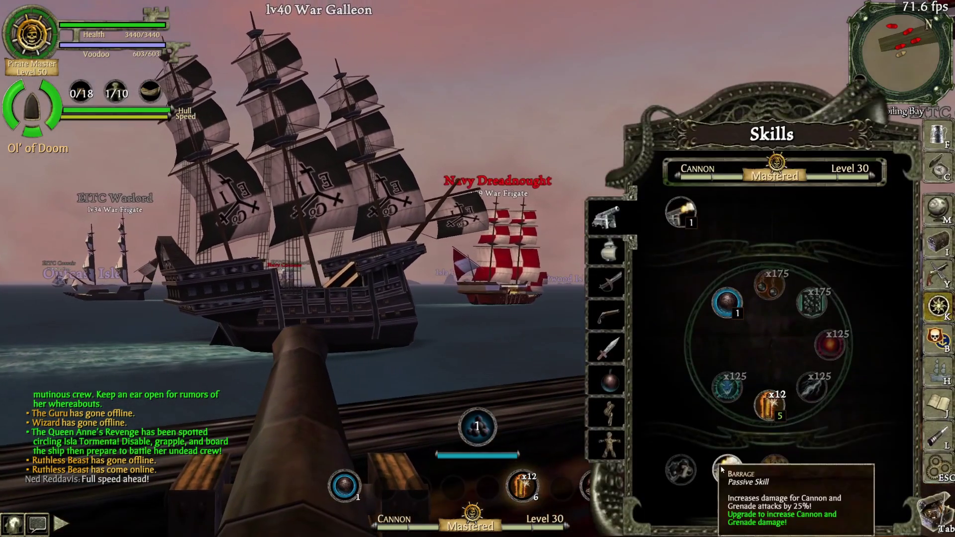
{"action": "key", "text": "k"}
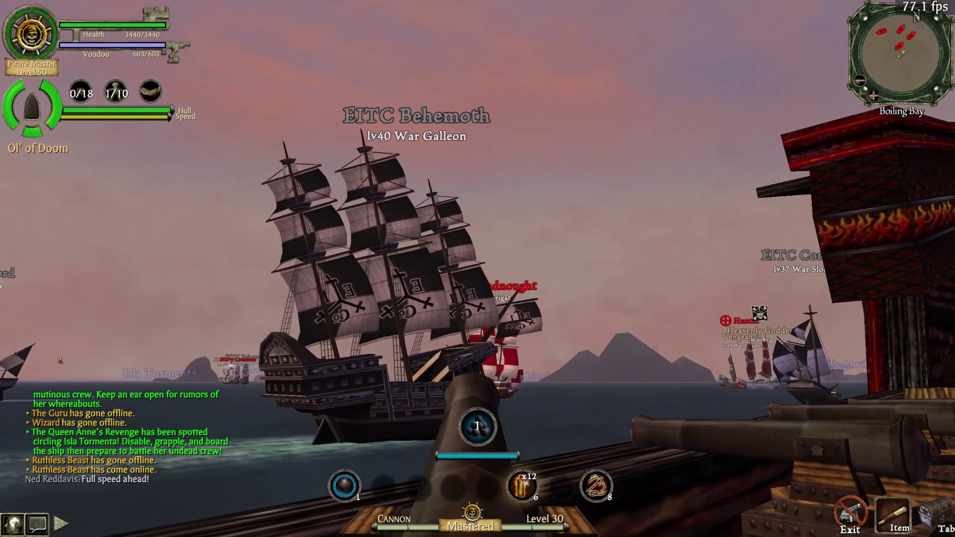
{"action": "left_click", "coordinate": [478, 269]}
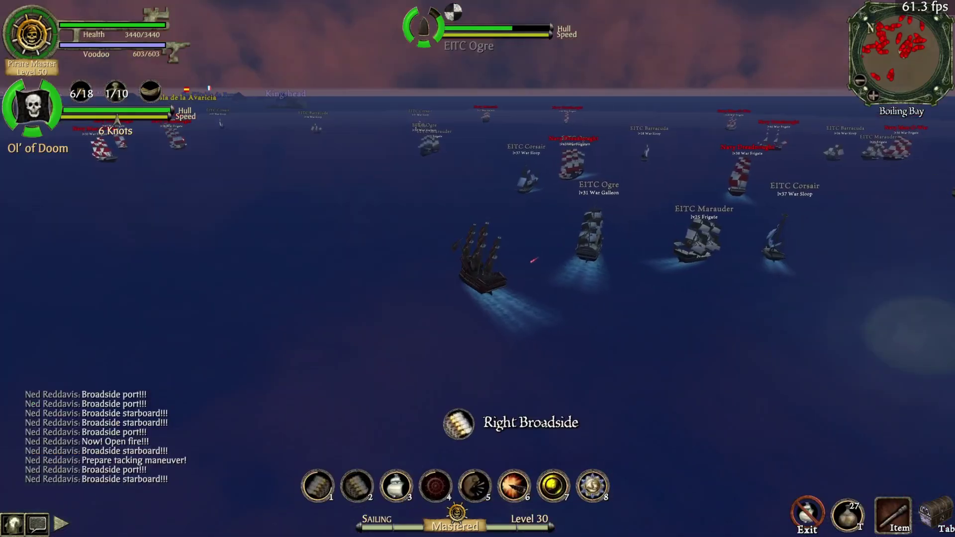
- Steer the Ol' of Doom through Boiling Bay towards the remaining enemy ships while looking around
{"action": "key", "text": "a"}
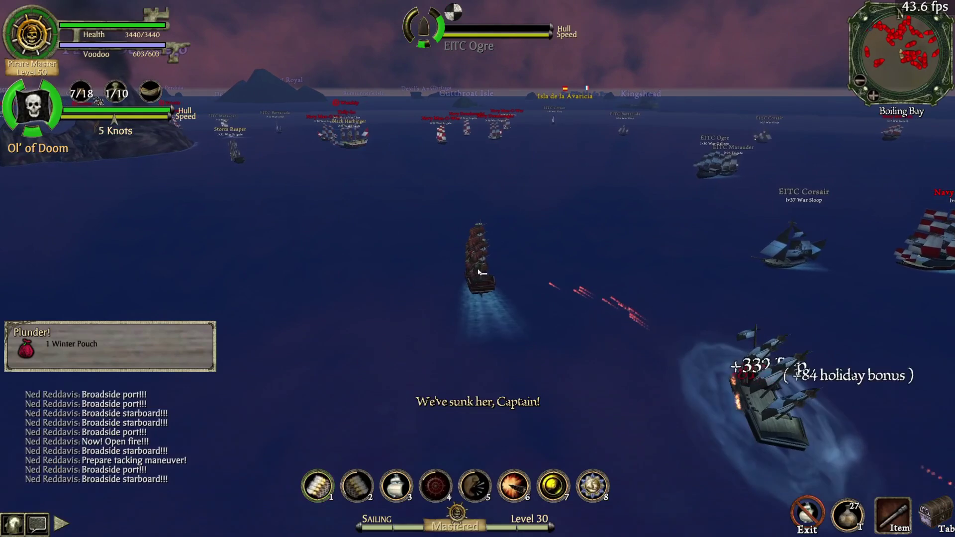
{"action": "left_click_drag", "start_coordinate": [568, 344], "coordinate": [545, 385]}
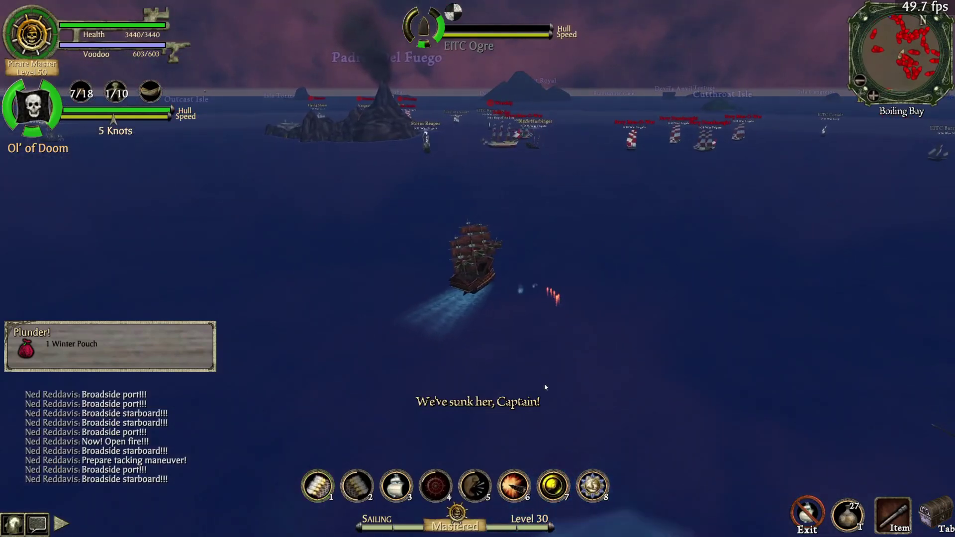
{"action": "key", "text": "d"}
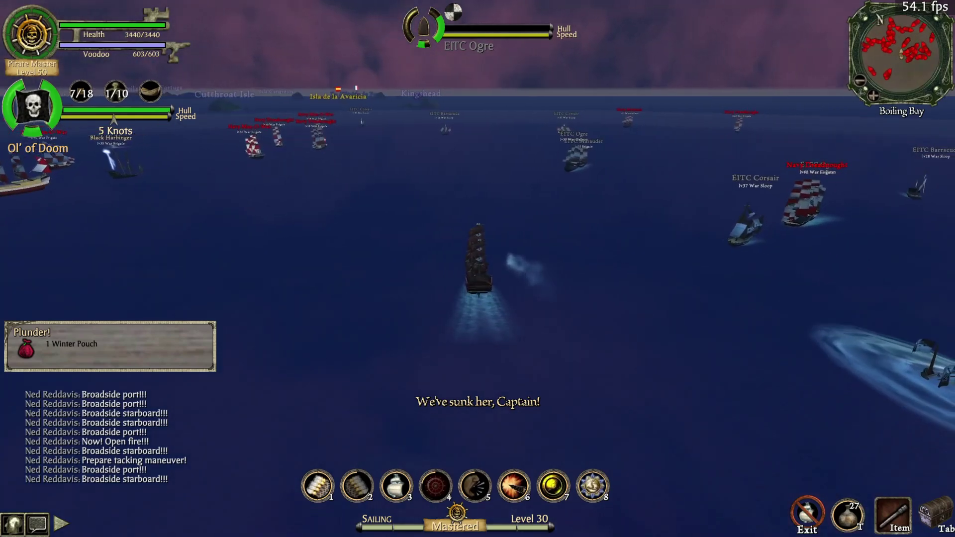
{"action": "left_click_drag", "start_coordinate": [478, 299], "coordinate": [562, 299]}
{"action": "key", "text": "d"}
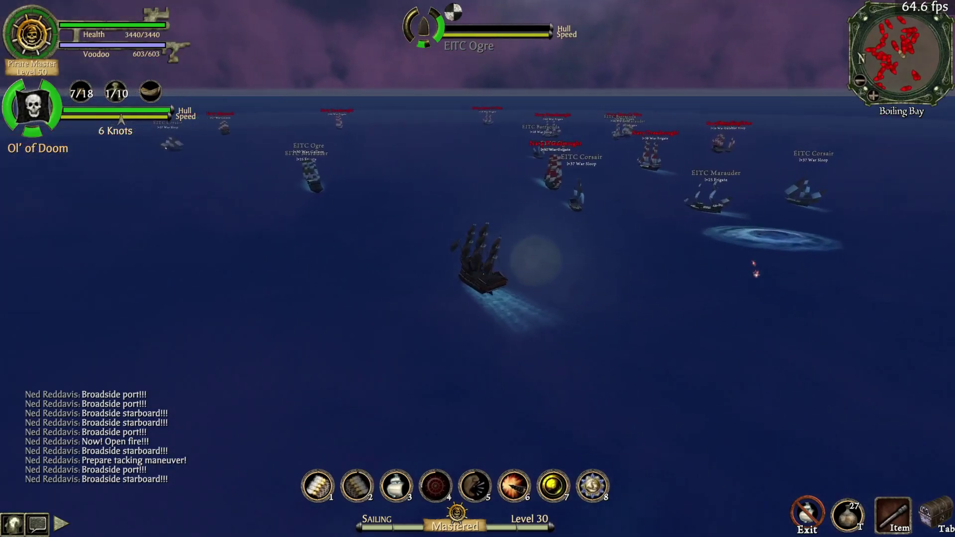
- Turn the ship while firing the starboard broadside at the EITC Corsair and the port broadside at the EITC Ogre, and activate the eighth sailing skill
{"action": "key", "text": "2"}
{"action": "key", "text": "d"}
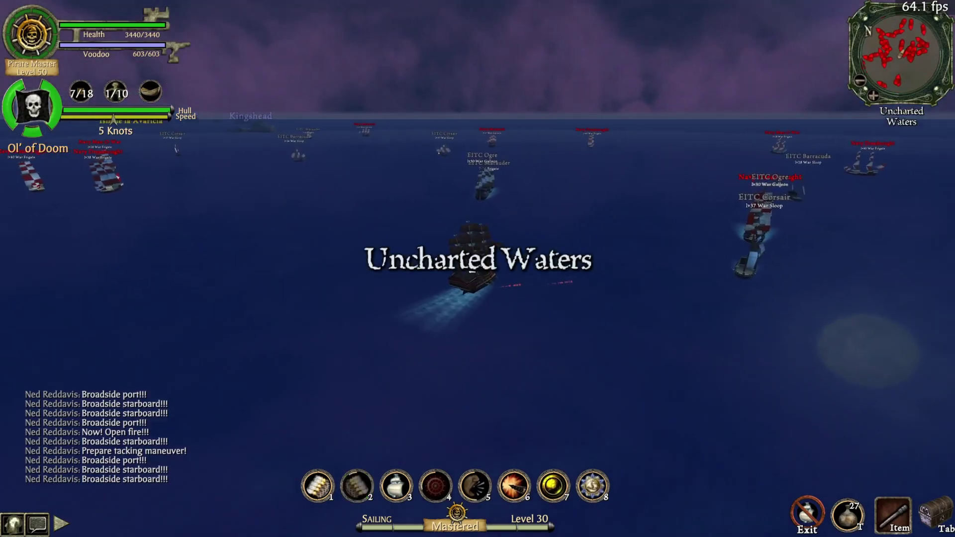
{"action": "key", "text": "d"}
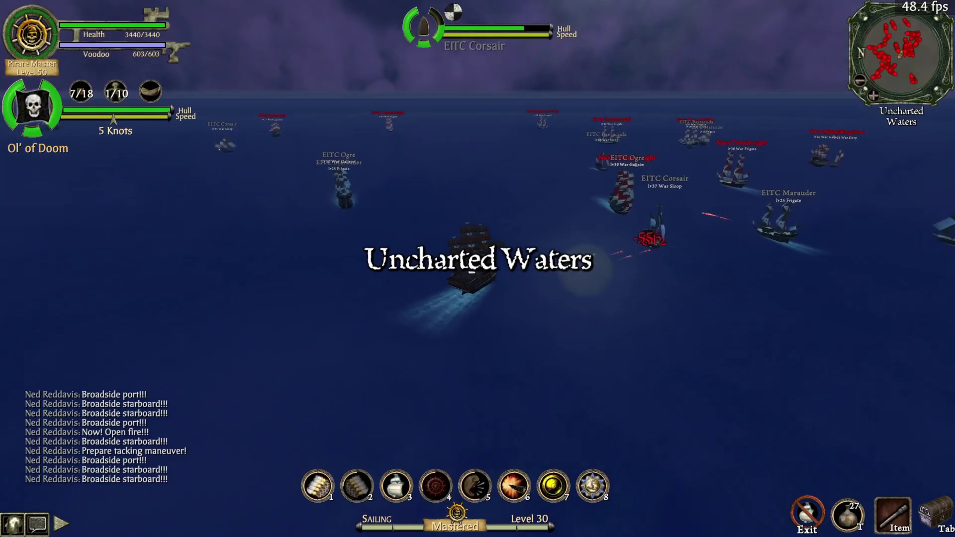
{"action": "key", "text": "1"}
{"action": "key", "text": "d"}
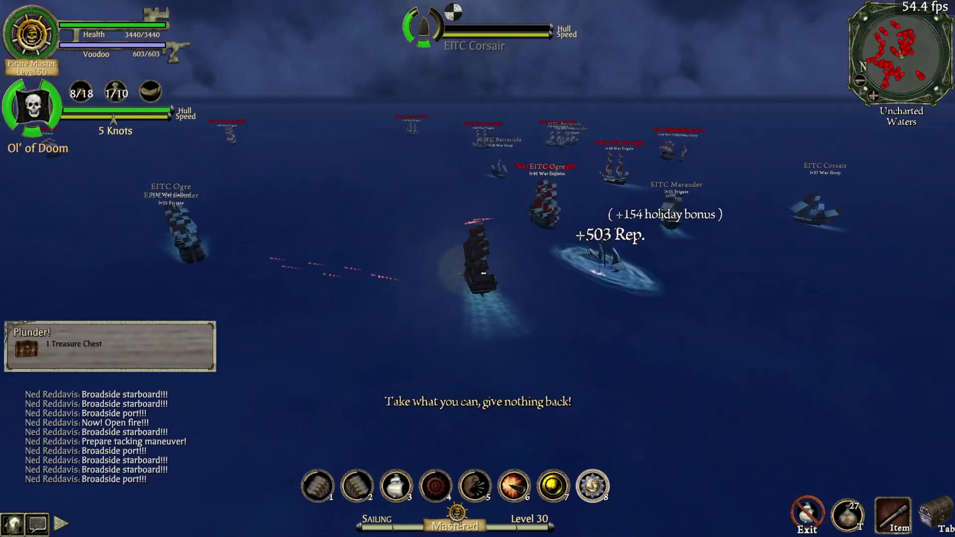
{"action": "key", "text": "8"}
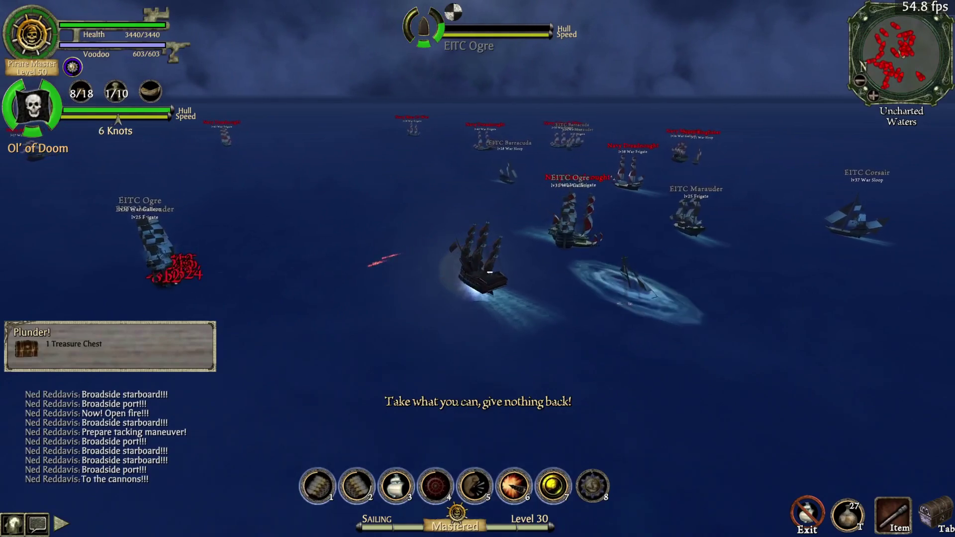
- Turn the ship while firing the starboard broadside at the EITC Ogre and the port broadside at the EITC Marauder
{"action": "right_click", "coordinate": [541, 359]}
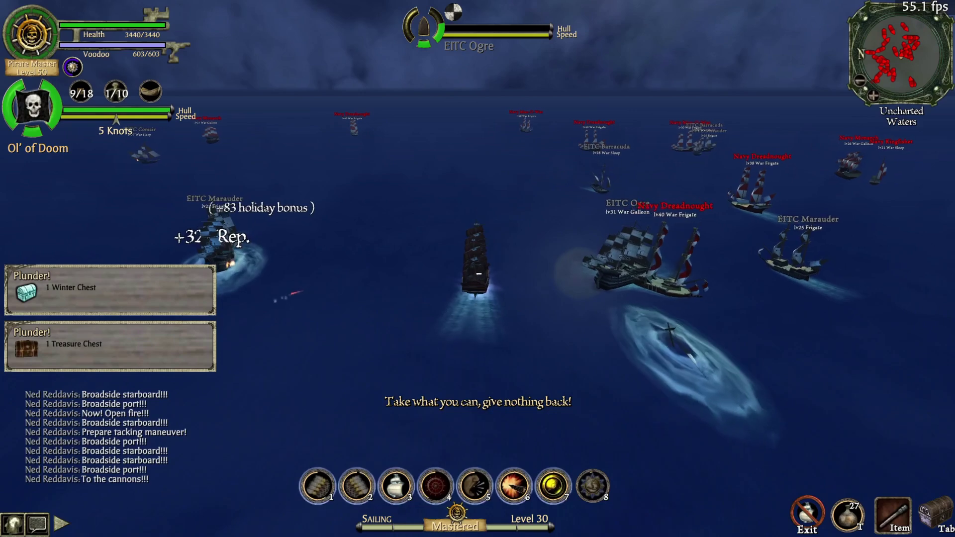
{"action": "key", "text": "2"}
{"action": "key", "text": "a"}
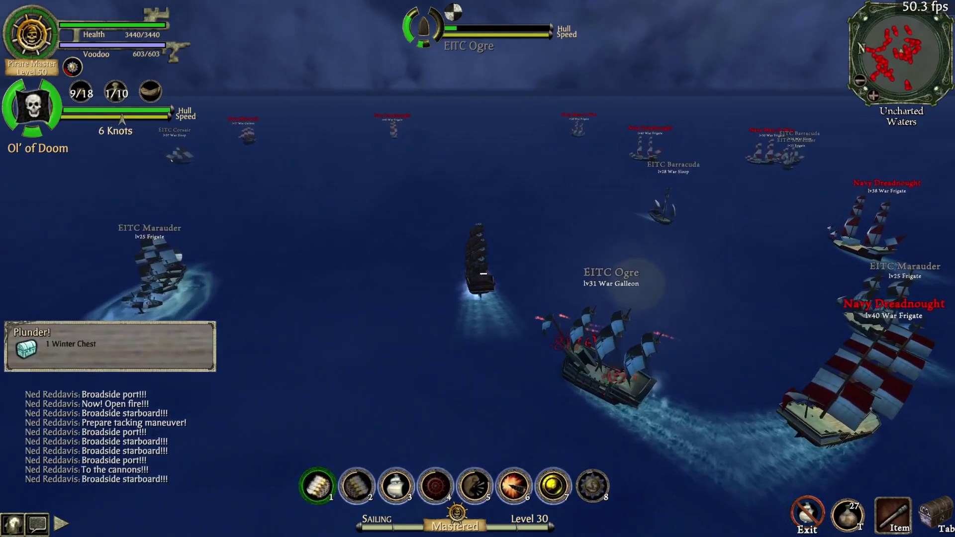
{"action": "key", "text": "1"}
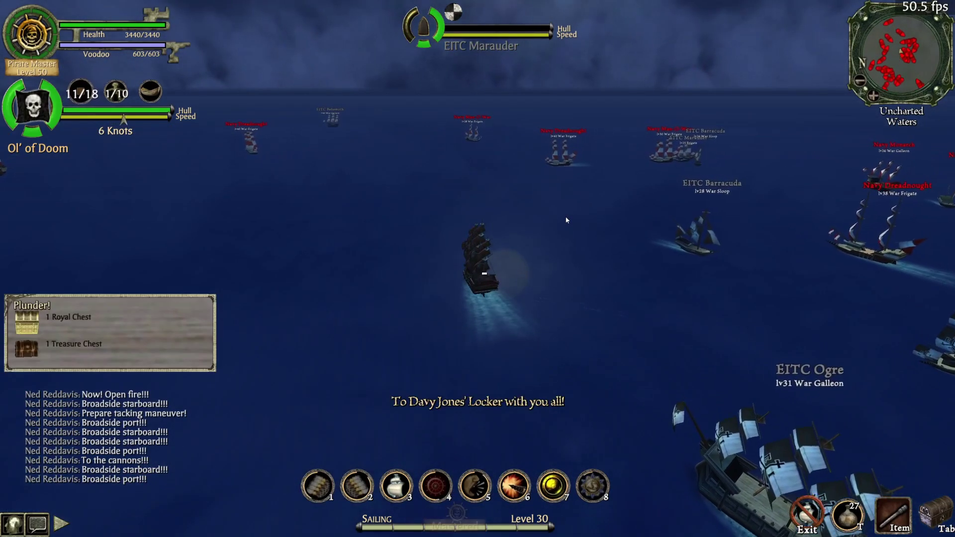
- Fire the starboard broadside at the EITC Barracuda, and turn to fire the port broadside at the Navy Dreadnought
{"action": "key", "text": "2"}
{"action": "key", "text": "2"}
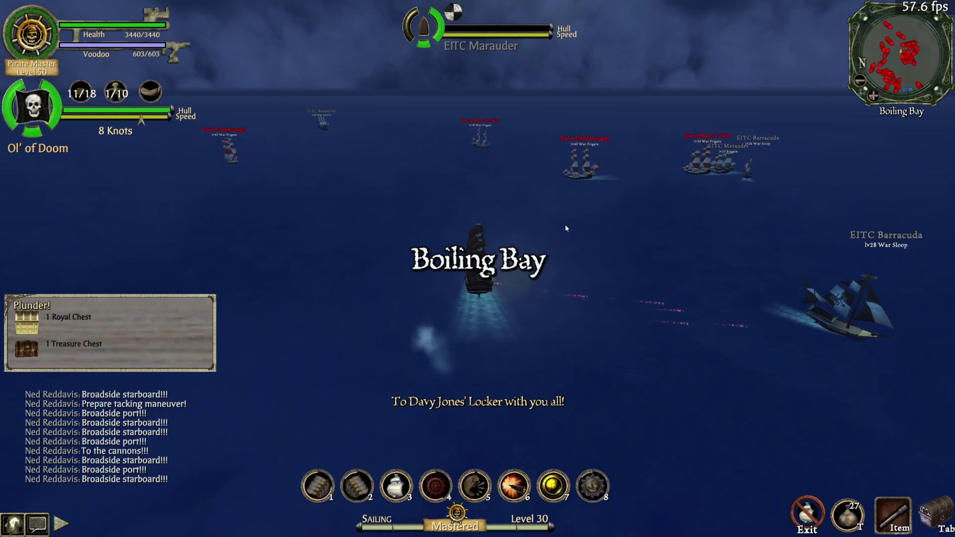
{"action": "key", "text": "a"}
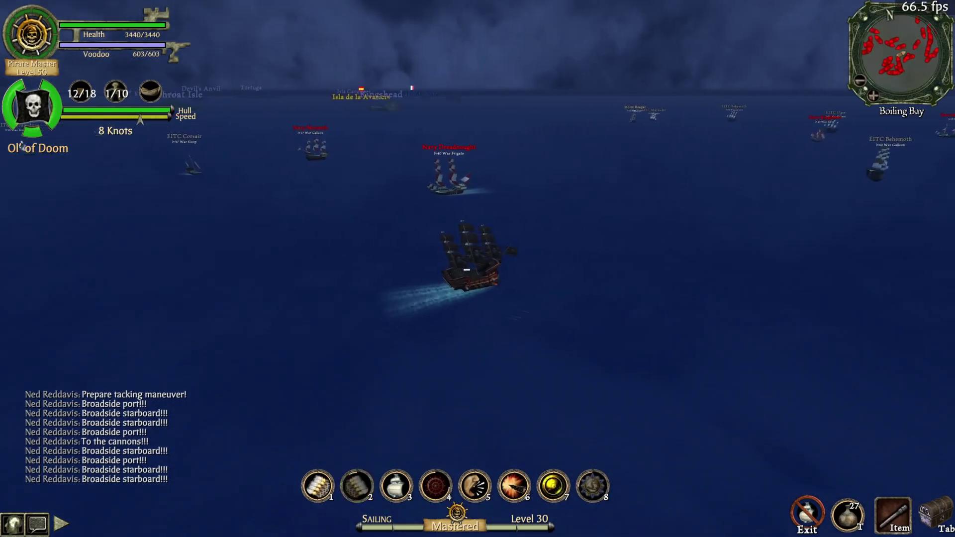
{"action": "key", "text": "1"}
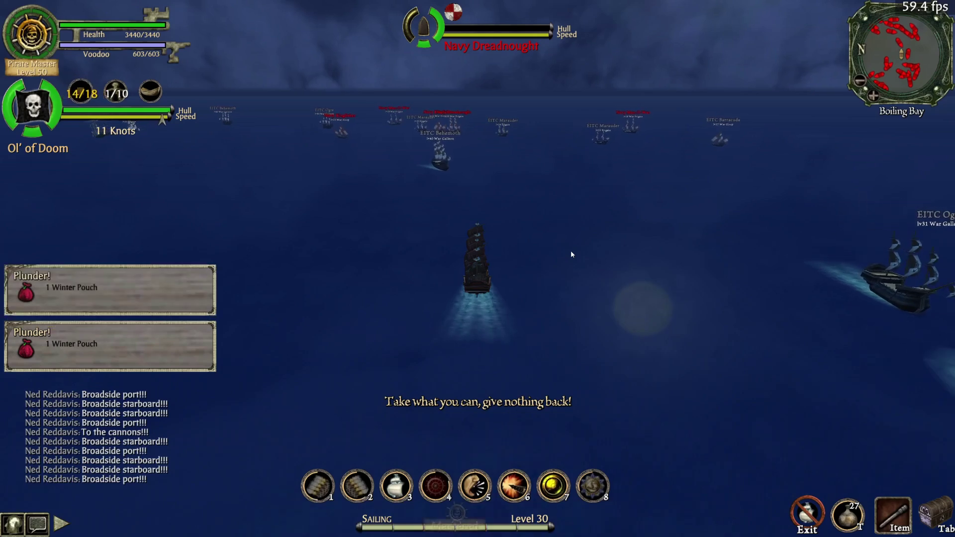
- Steer past the EITC Ogre firing the starboard broadside at it, and fire the port broadside at the EITC Behemoth
{"action": "key", "text": "d"}
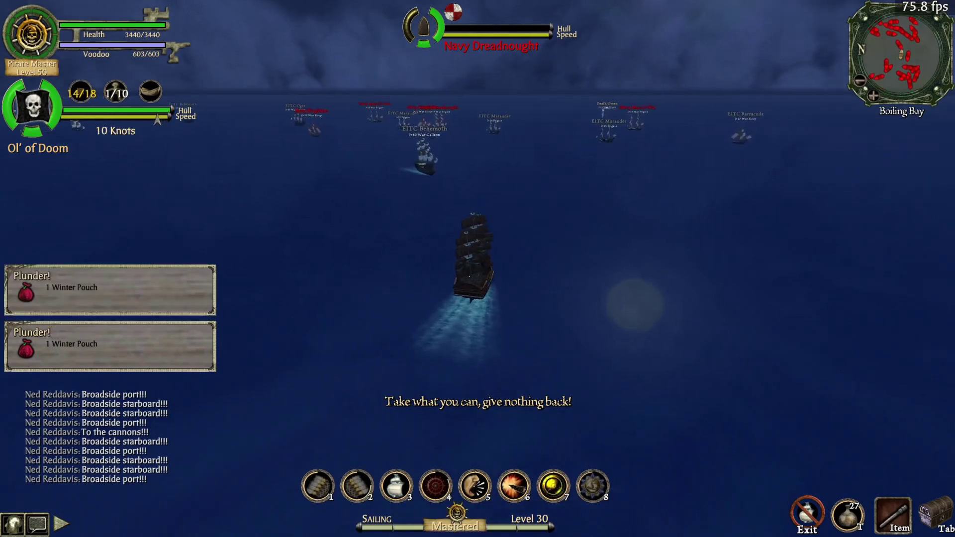
{"action": "right_click", "coordinate": [571, 253]}
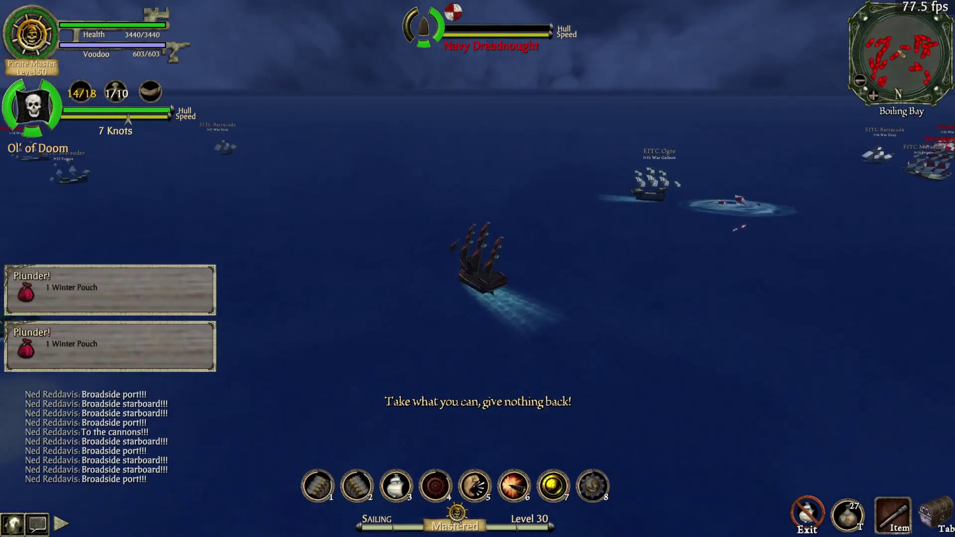
{"action": "key", "text": "2"}
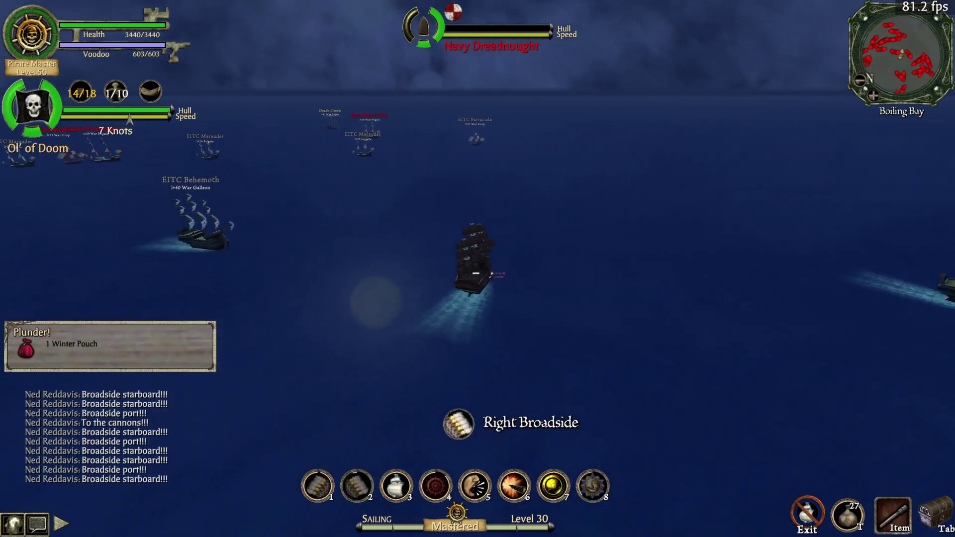
{"action": "key", "text": "1"}
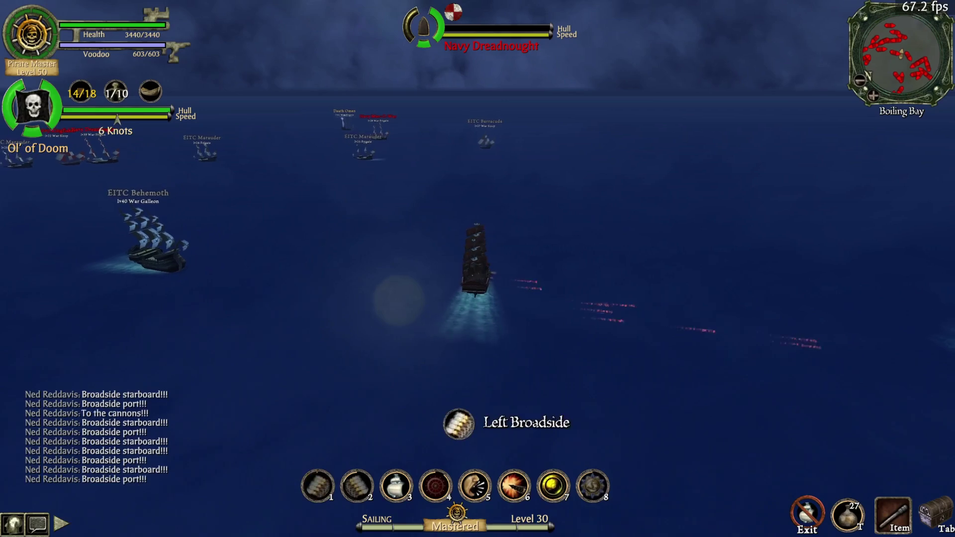
{"action": "right_click", "coordinate": [581, 255]}
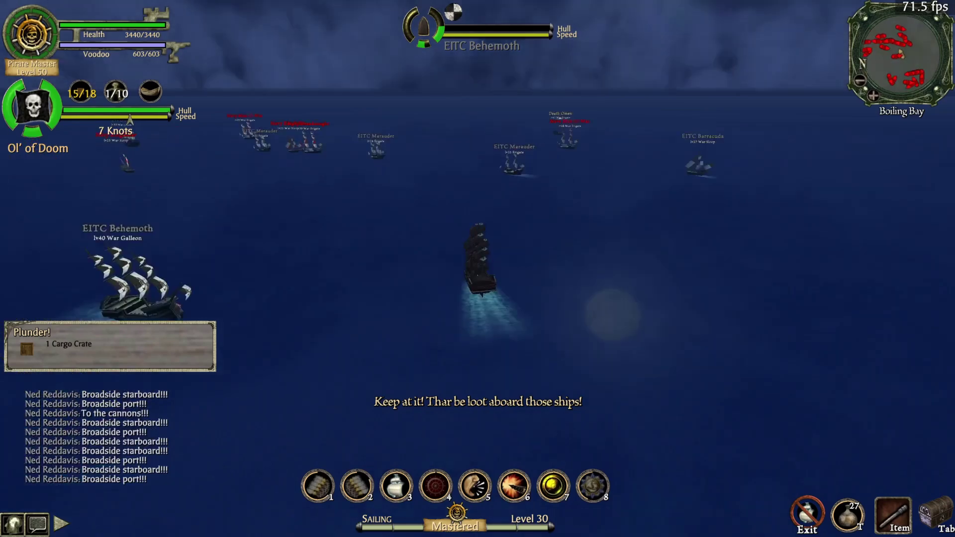
- Fire the port broadside at the EITC Behemoth alongside and the starboard broadside at the EITC Marauder
{"action": "key", "text": "4"}
{"action": "right_click", "coordinate": [575, 248]}
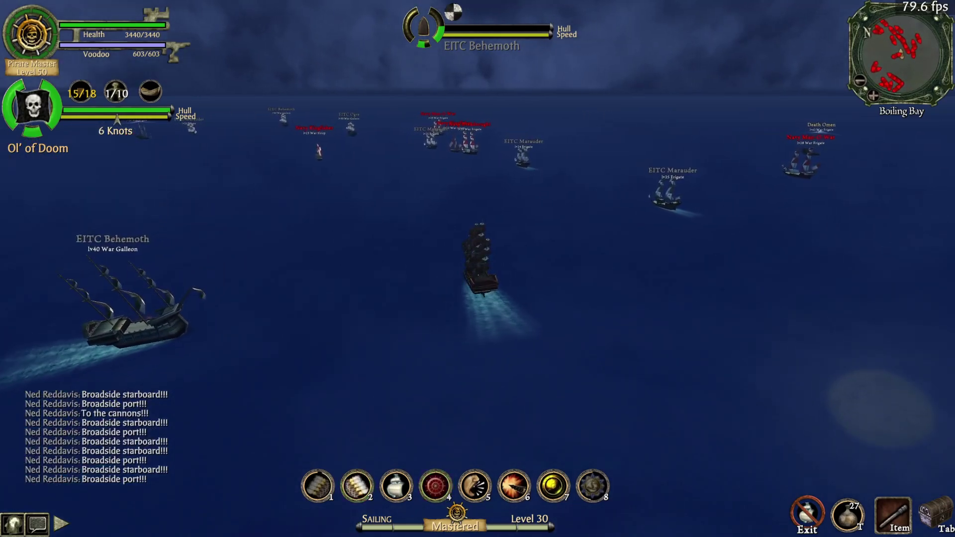
{"action": "key", "text": "1"}
{"action": "key", "text": "1"}
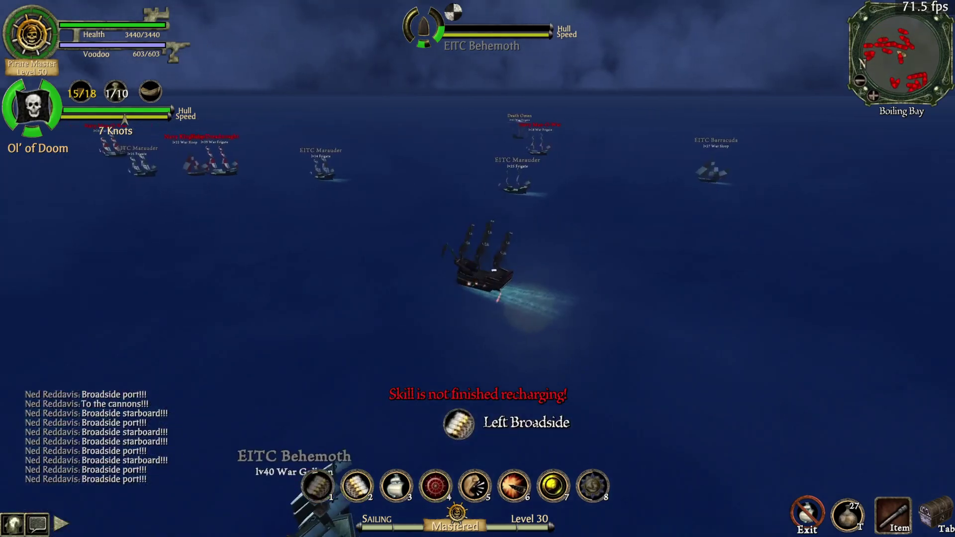
{"action": "key", "text": "2"}
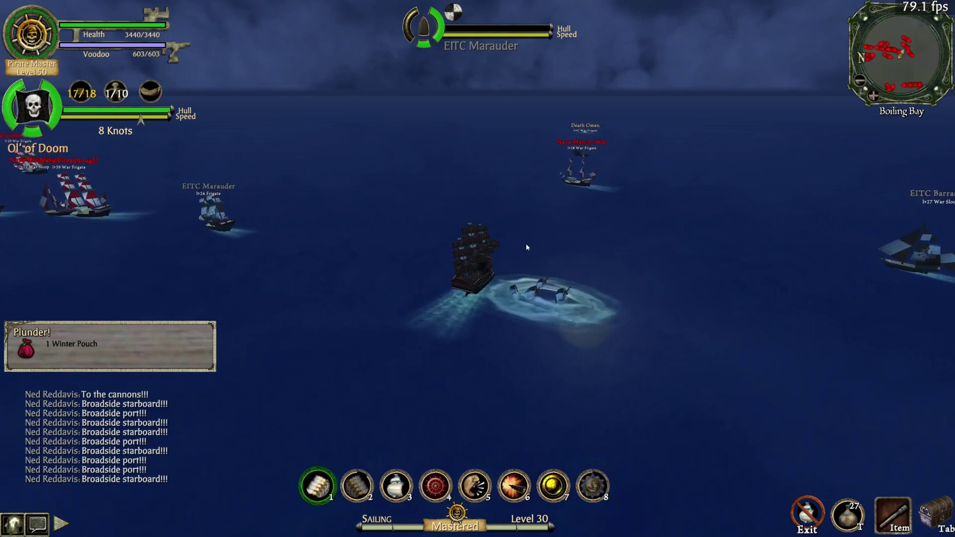
- Fire the port broadside at the next EITC Marauder, and turn to fire the starboard broadside at the Navy Man-O-War
{"action": "key", "text": "1"}
{"action": "key", "text": "a"}
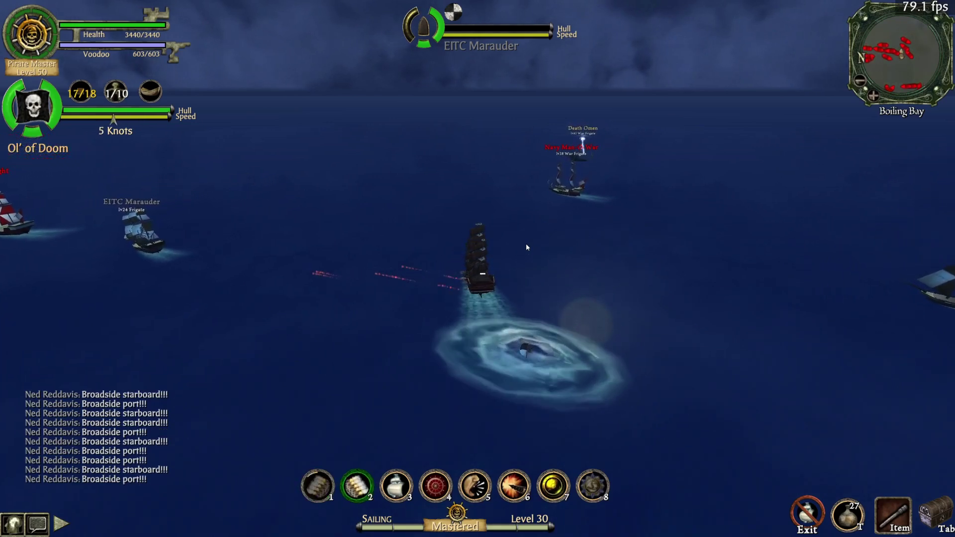
{"action": "key", "text": "2"}
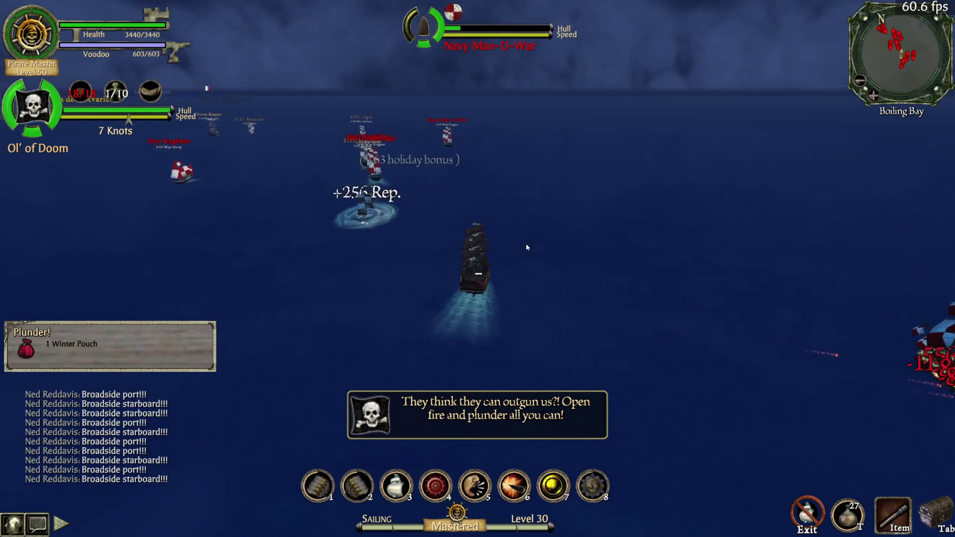
- Read the Shrapnel passive's armor penetration description in the cannon skills
{"action": "key", "text": "k"}
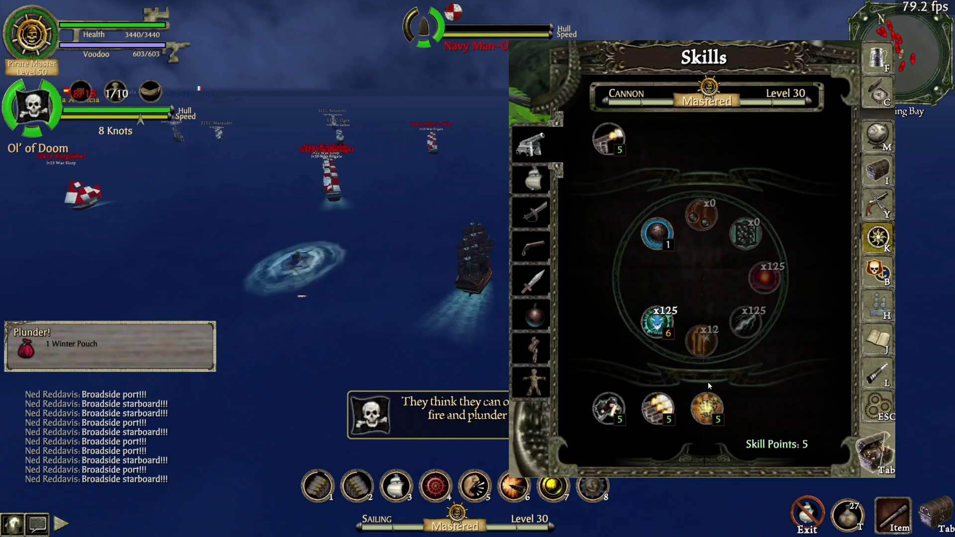
{"action": "mouse_move", "coordinate": [707, 400]}
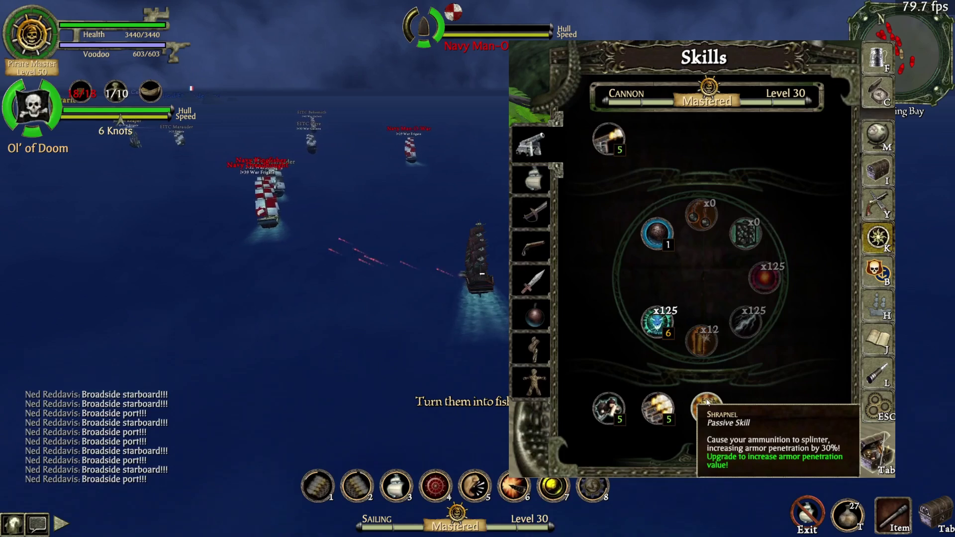
{"action": "key", "text": "k"}
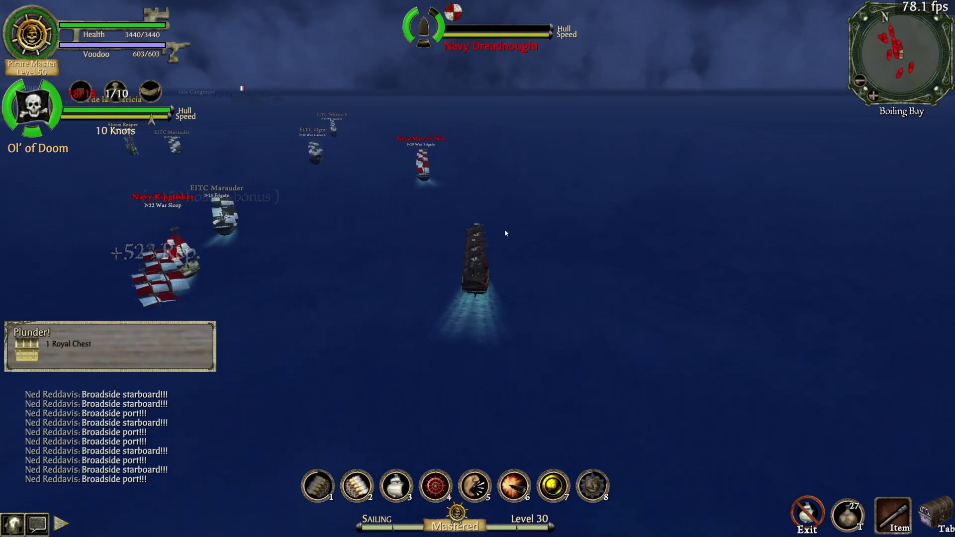
- Turn the ship and fire the port broadside at the Navy Man-O-War
{"action": "key", "text": "d"}
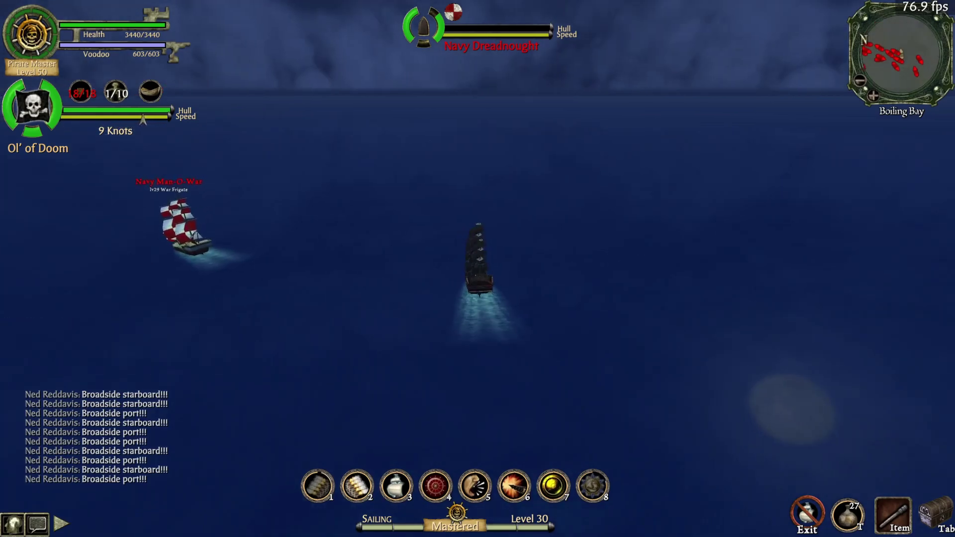
{"action": "key", "text": "2"}
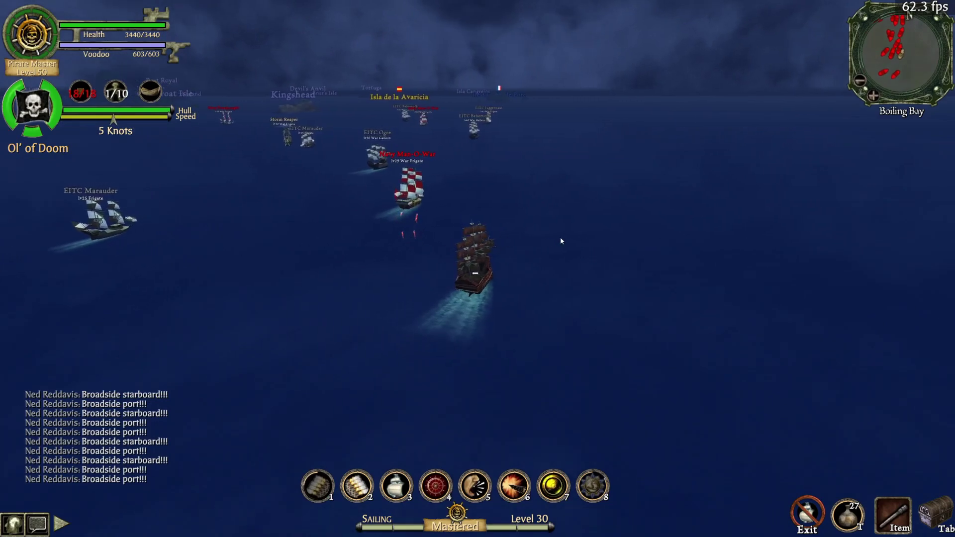
{"action": "left_click_drag", "start_coordinate": [561, 237], "coordinate": [477, 237]}
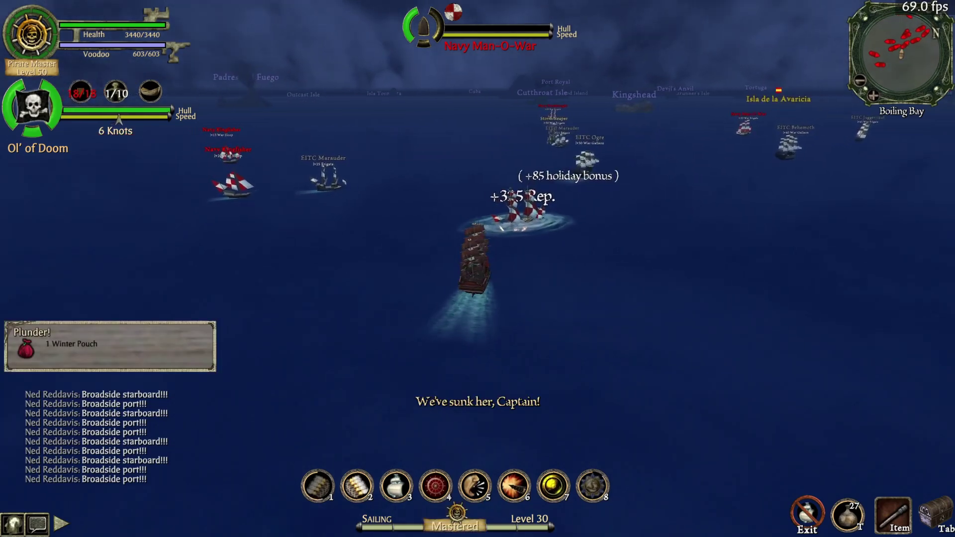
- Turn the ship with Come About, firing the starboard broadside at the EITC Ogre and the port broadside at the EITC Marauder
{"action": "key", "text": "d"}
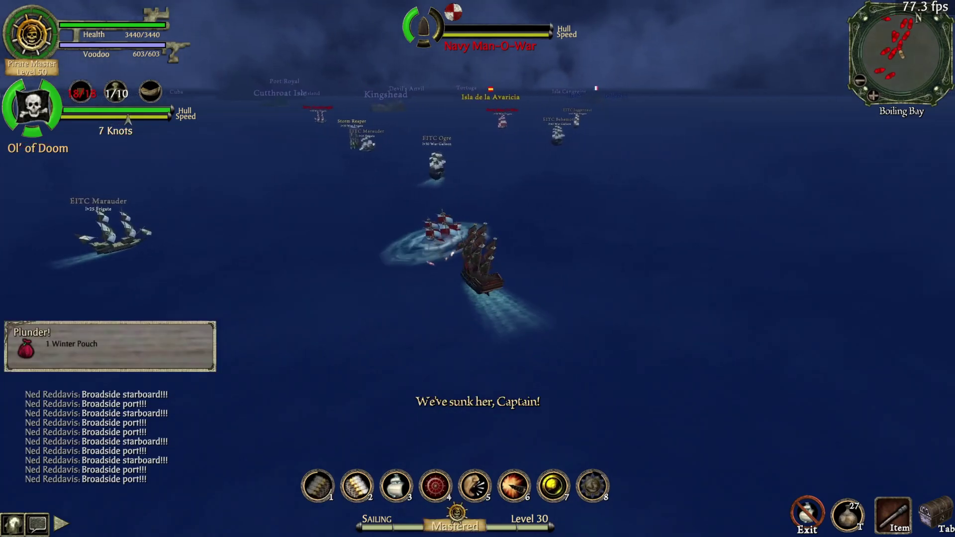
{"action": "key", "text": "4"}
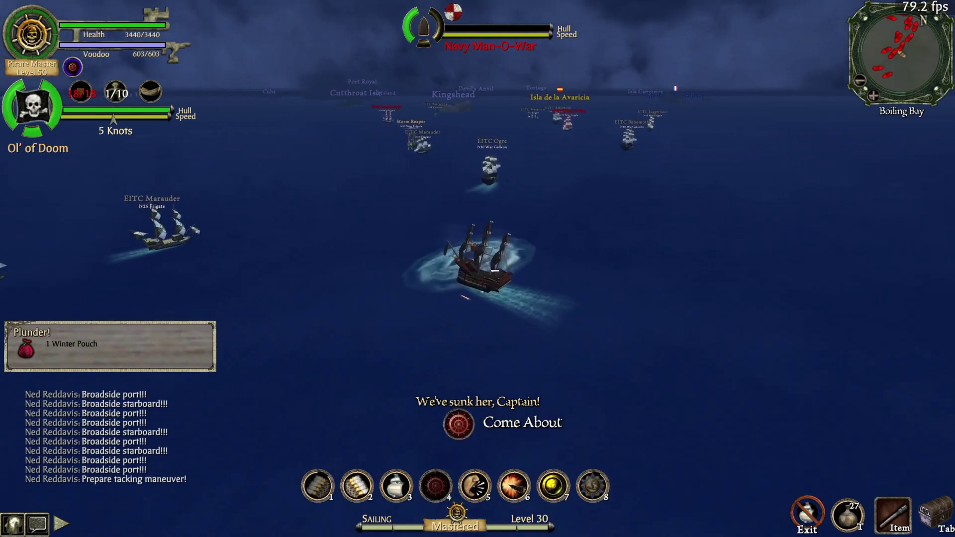
{"action": "key", "text": "2"}
{"action": "key", "text": "d"}
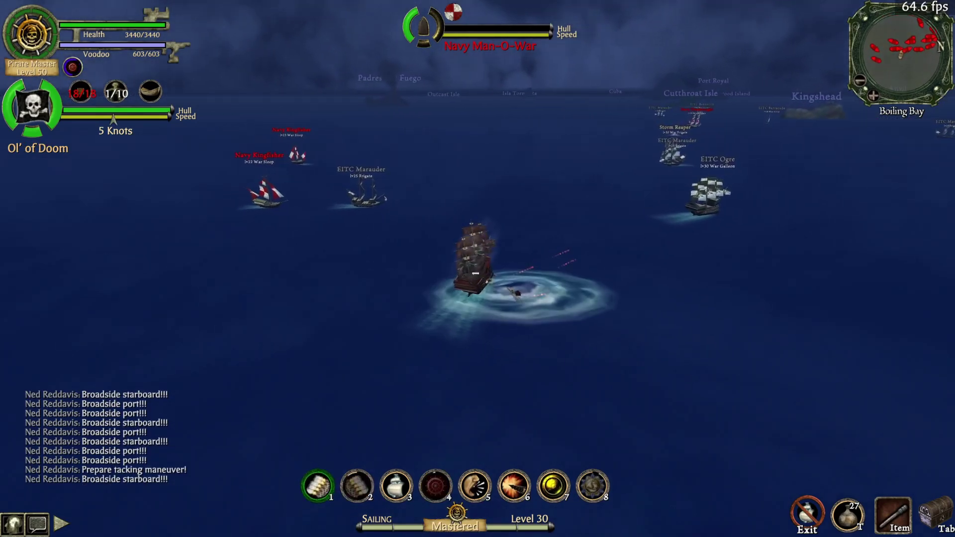
{"action": "key", "text": "1"}
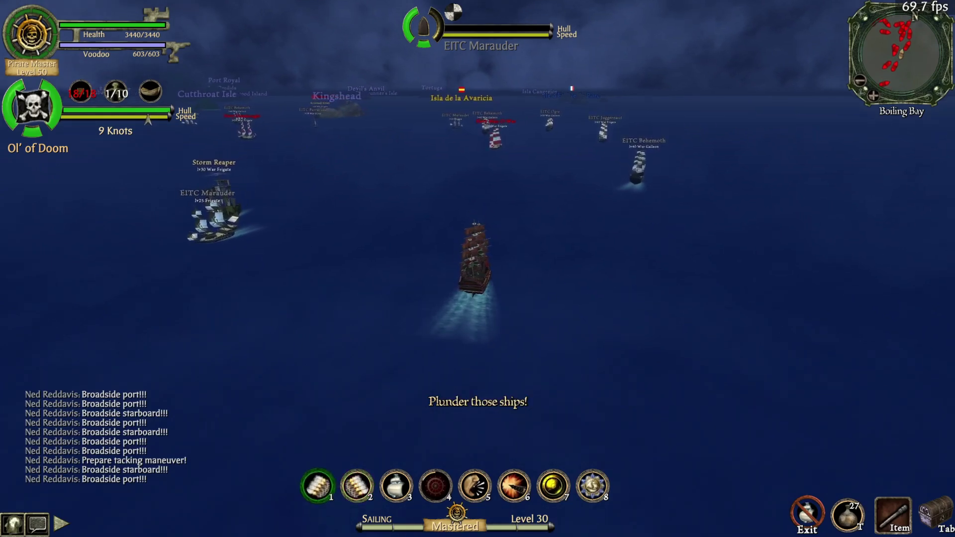
- Fire the port broadside at the EITC Marauder and the starboard broadside at the EITC Behemoth, and check the ship's cargo
{"action": "key", "text": "1"}
{"action": "key", "text": "a"}
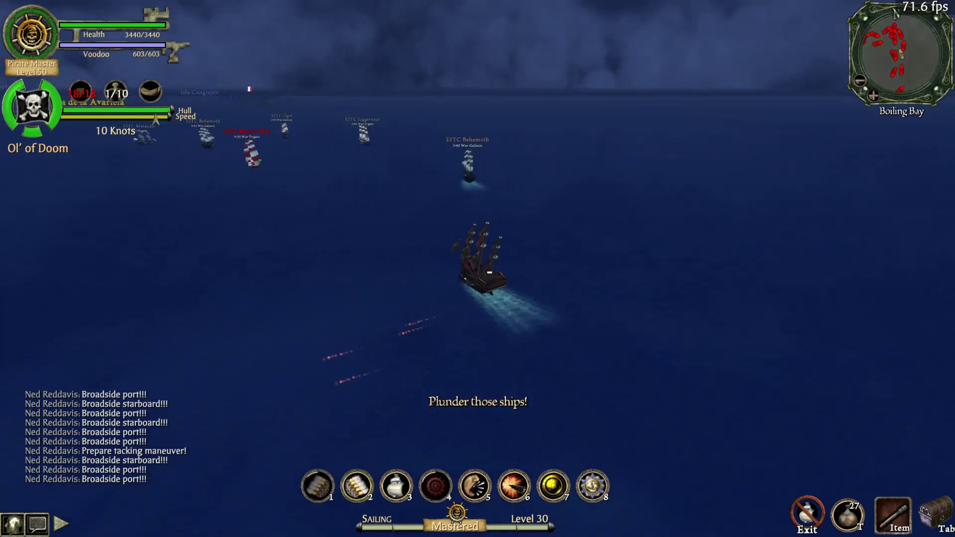
{"action": "key", "text": "2"}
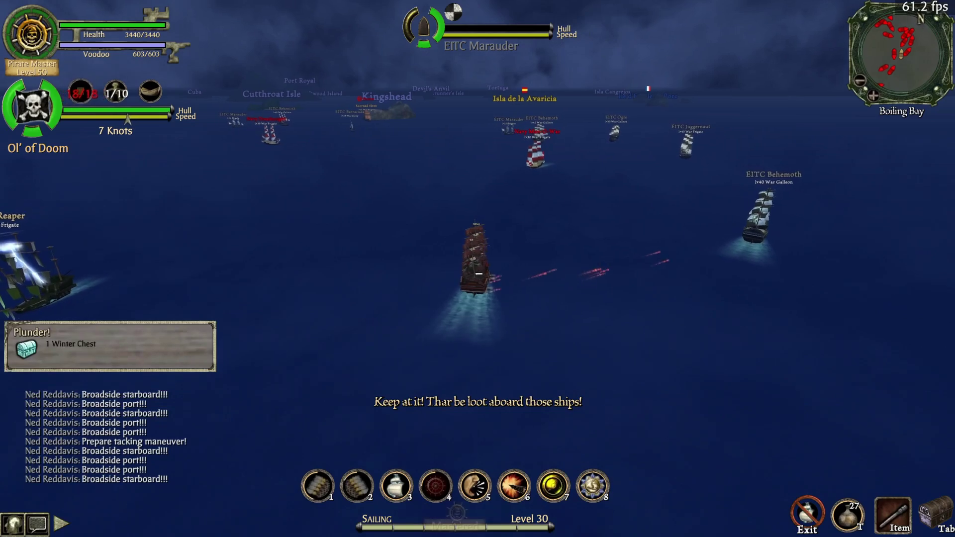
{"action": "left_click", "coordinate": [84, 95]}
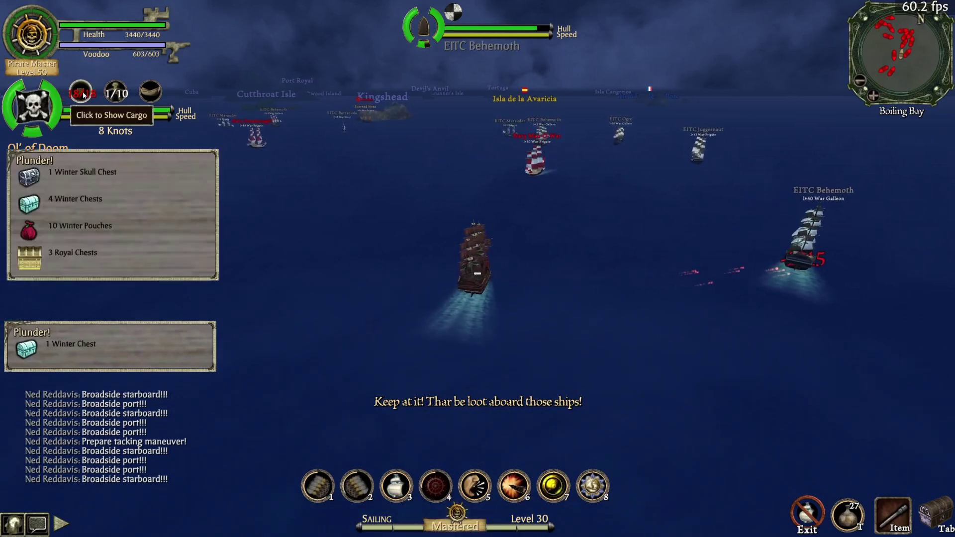
{"action": "left_click", "coordinate": [84, 95]}
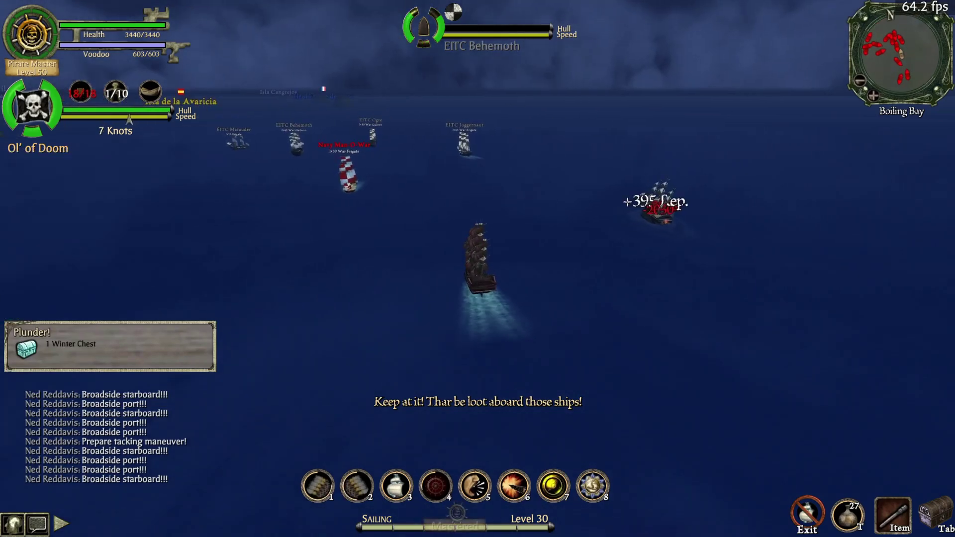
- Fire the port broadside at the Navy Man-O-War ahead, and steer the ship past it
{"action": "left_click_drag", "start_coordinate": [504, 202], "coordinate": [398, 202]}
{"action": "key", "text": "1"}
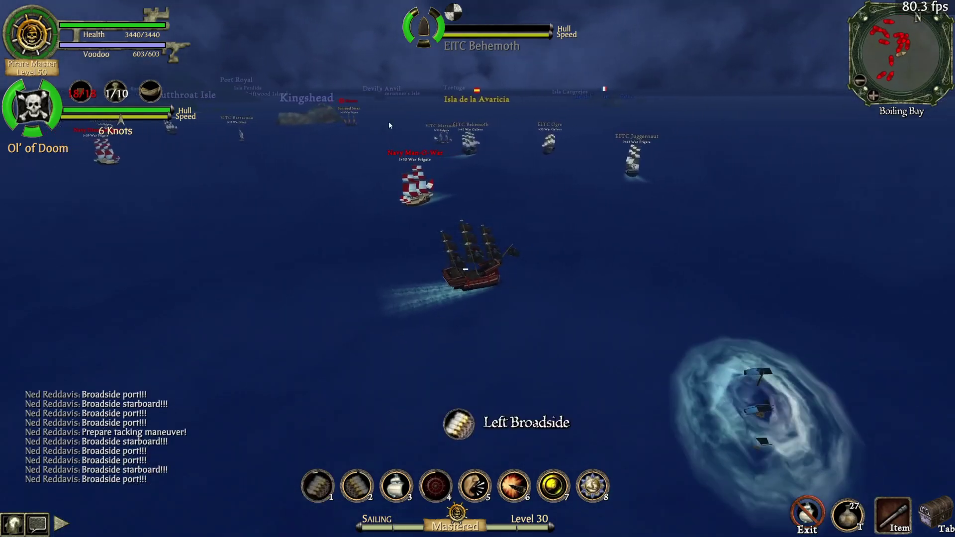
{"action": "key", "text": "a"}
{"action": "left_click_drag", "start_coordinate": [359, 118], "coordinate": [418, 118]}
{"action": "key", "text": "a"}
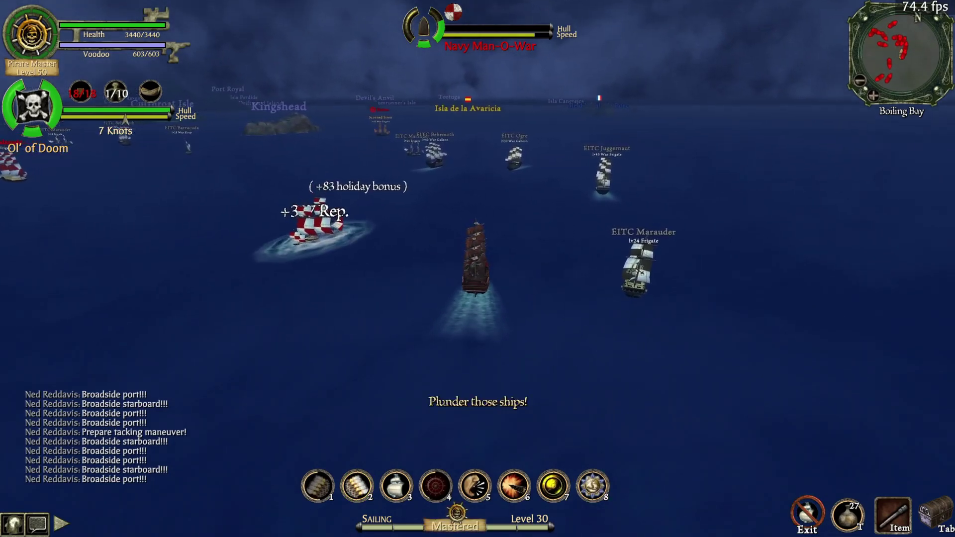
- Fire the starboard broadside at the EITC Marauder, and activate the Leadership skill while turning the ship
{"action": "key", "text": "2"}
{"action": "key", "text": "d"}
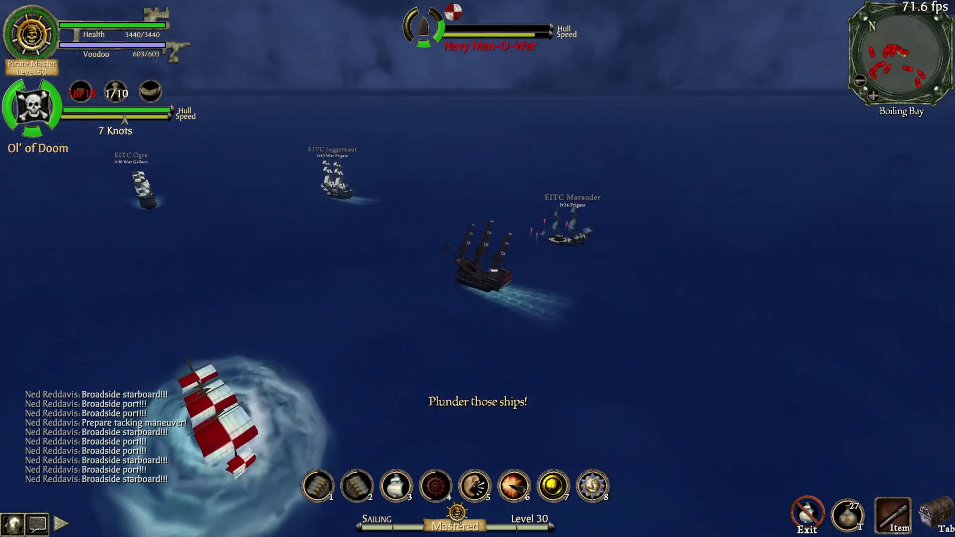
{"action": "left_click", "coordinate": [592, 486]}
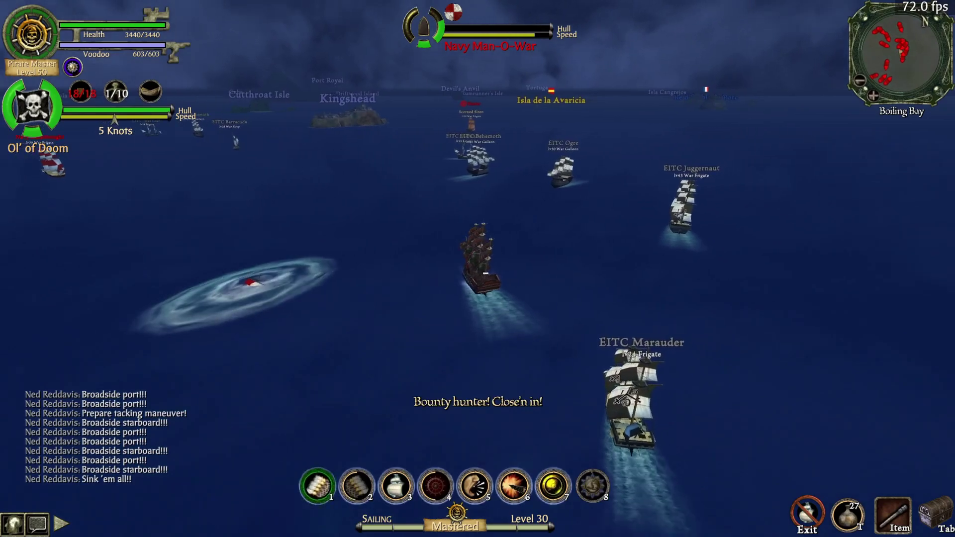
{"action": "left_click_drag", "start_coordinate": [478, 268], "coordinate": [368, 254]}
{"action": "key", "text": "d"}
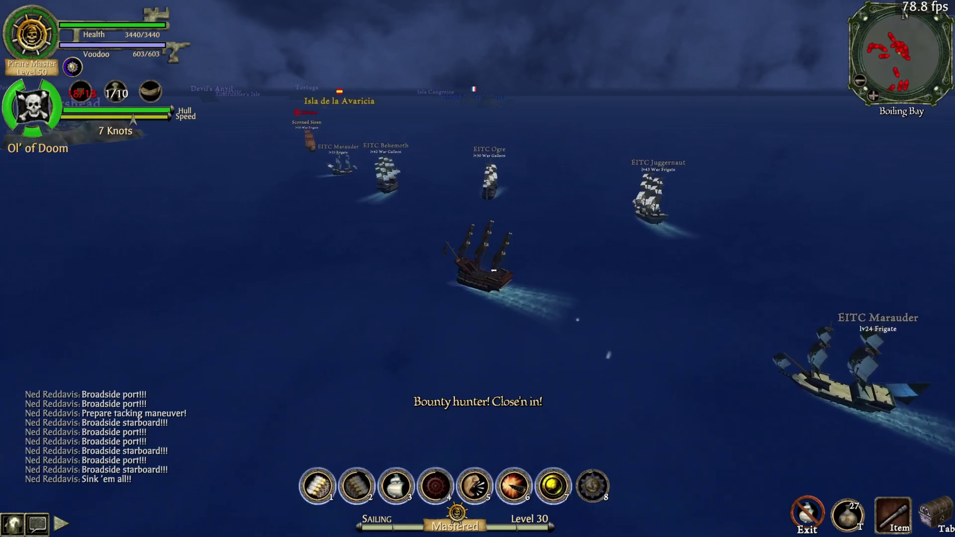
- Fire the starboard broadside toward the EITC Ogre and turn the ship to port
{"action": "key", "text": "2"}
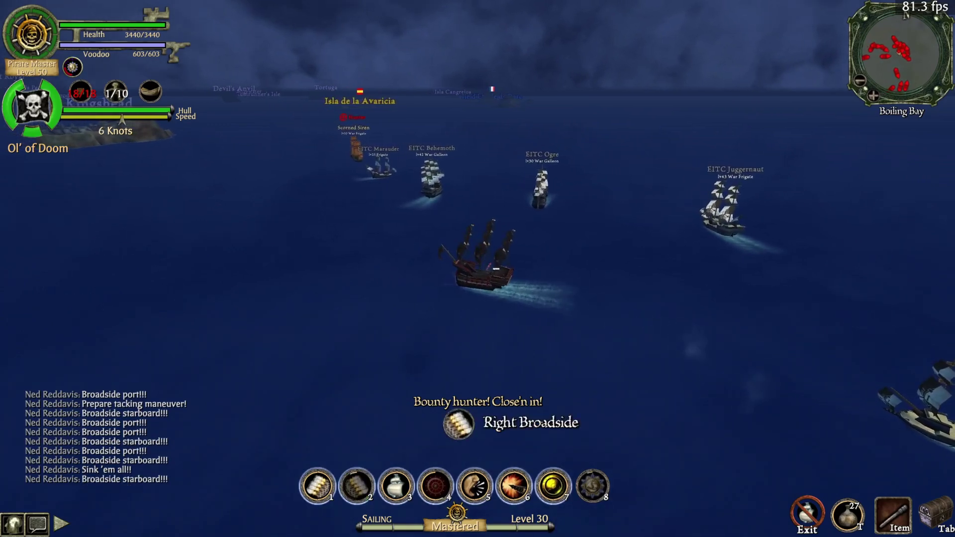
{"action": "key", "text": "a"}
{"action": "key", "text": "a"}
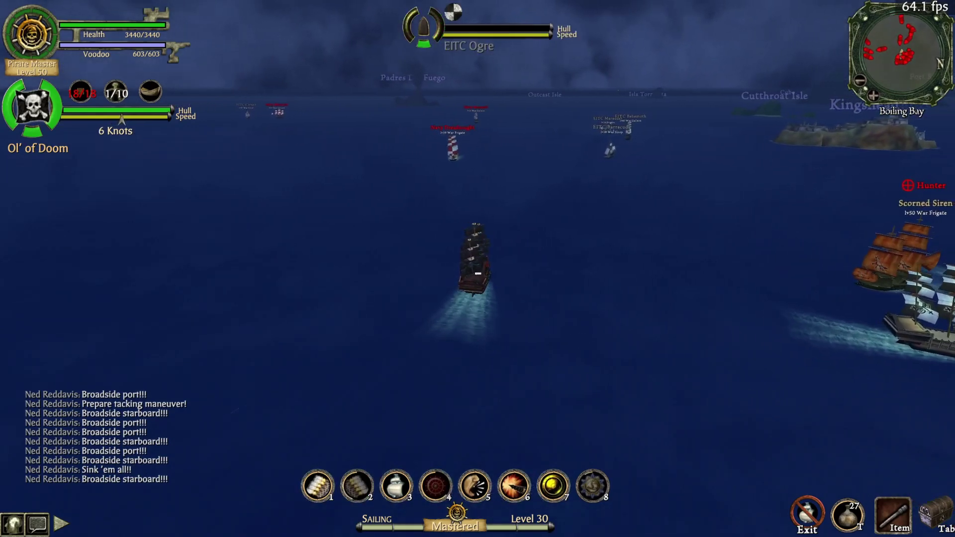
- Activate the full-speed sailing skill and fire the starboard broadside at the Scorned Siren alongside
{"action": "key", "text": "3"}
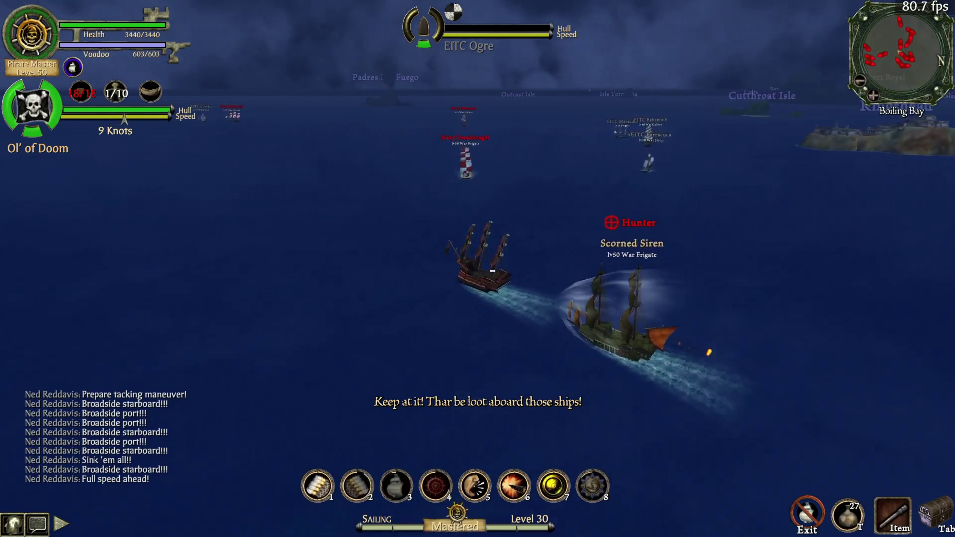
{"action": "key", "text": "2"}
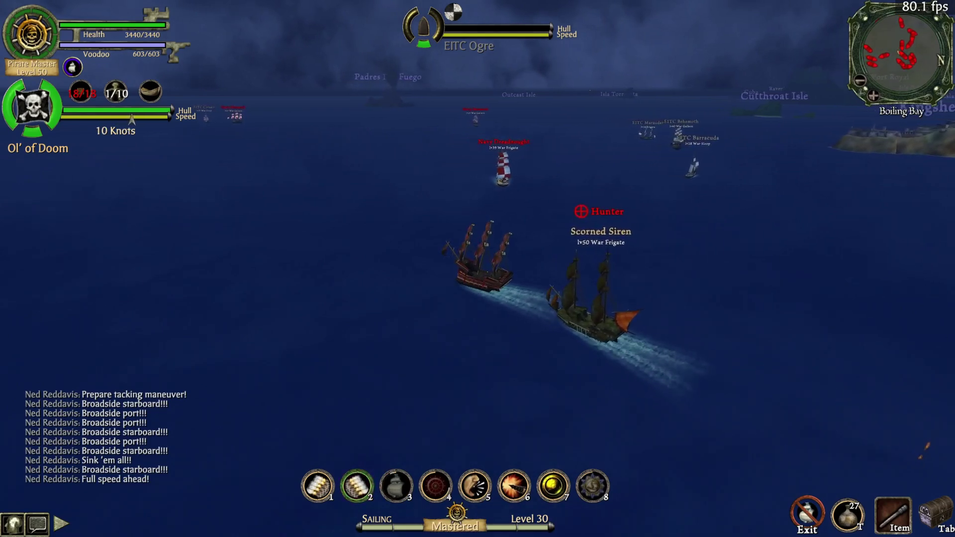
{"action": "key", "text": "2"}
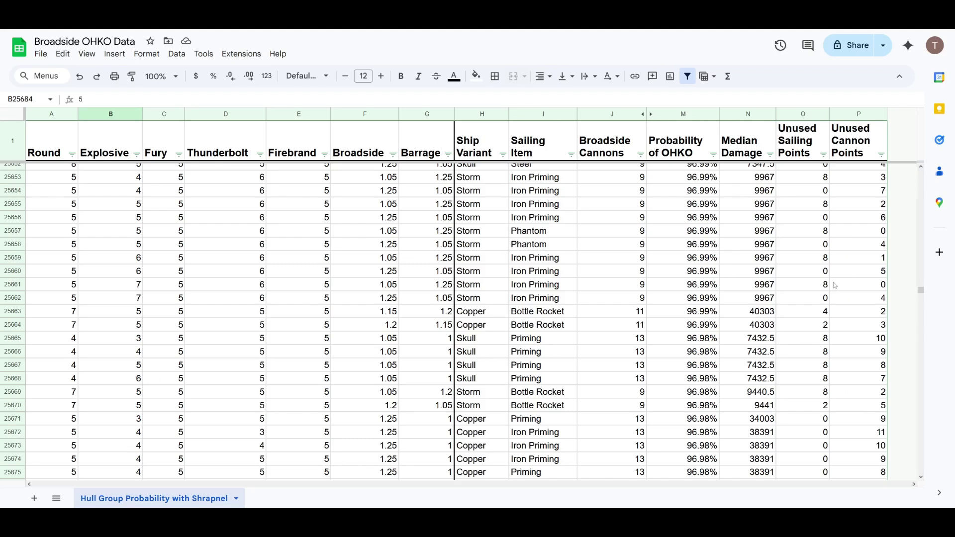
- In the Google Sheets file Broadside OHKO Data, examine the skill columns from Round to Barrage, comparing Broadside and Barrage values across rows
{"action": "left_click_drag", "start_coordinate": [417, 115], "coordinate": [241, 112]}
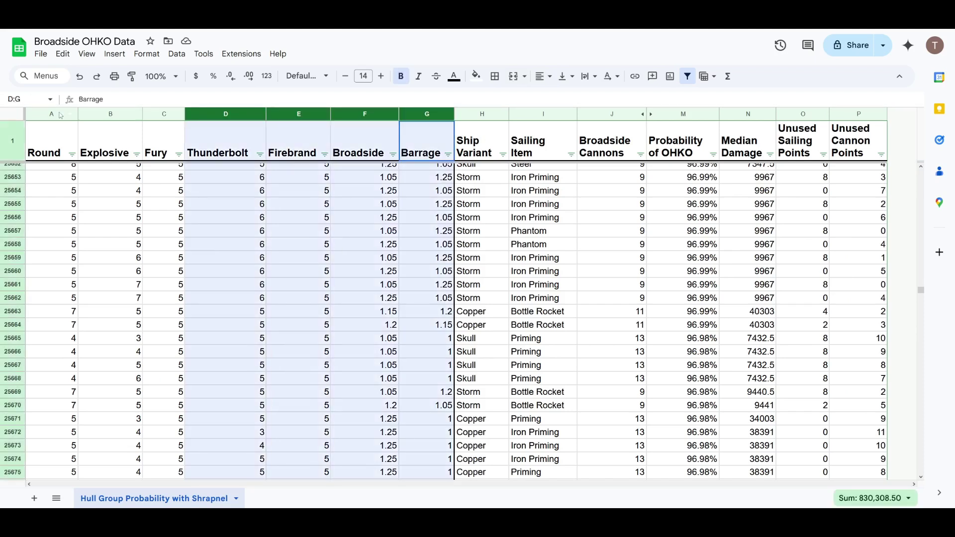
{"action": "left_click", "coordinate": [54, 219]}
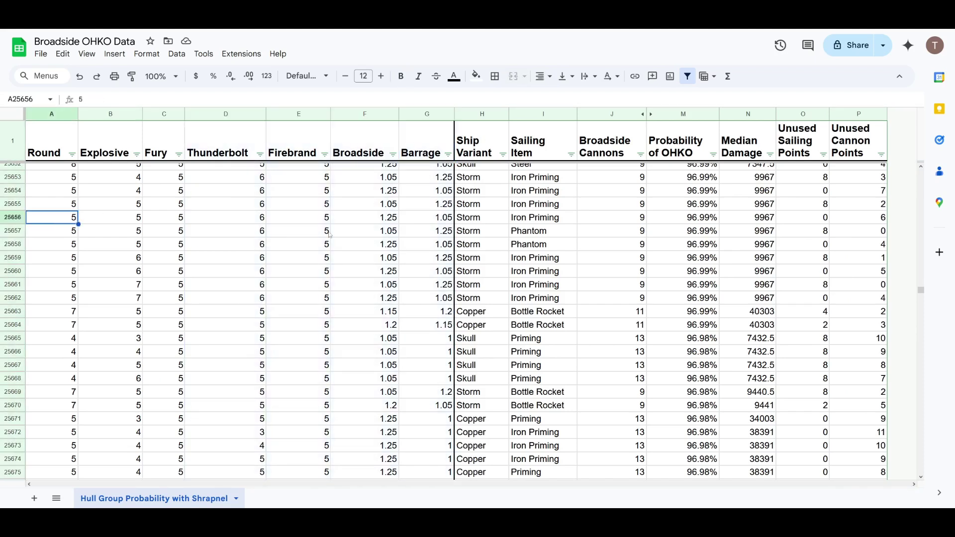
{"action": "left_click", "coordinate": [390, 233]}
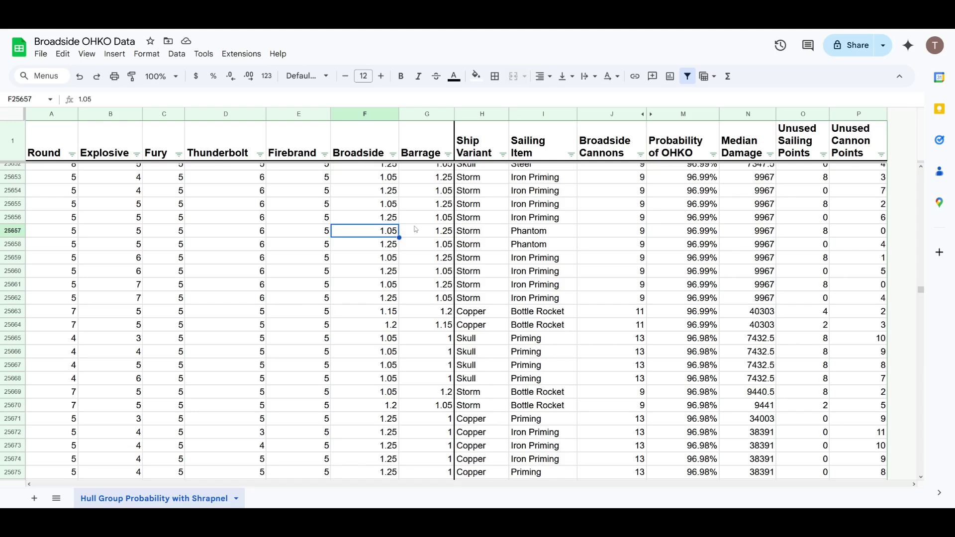
{"action": "left_click", "coordinate": [439, 233]}
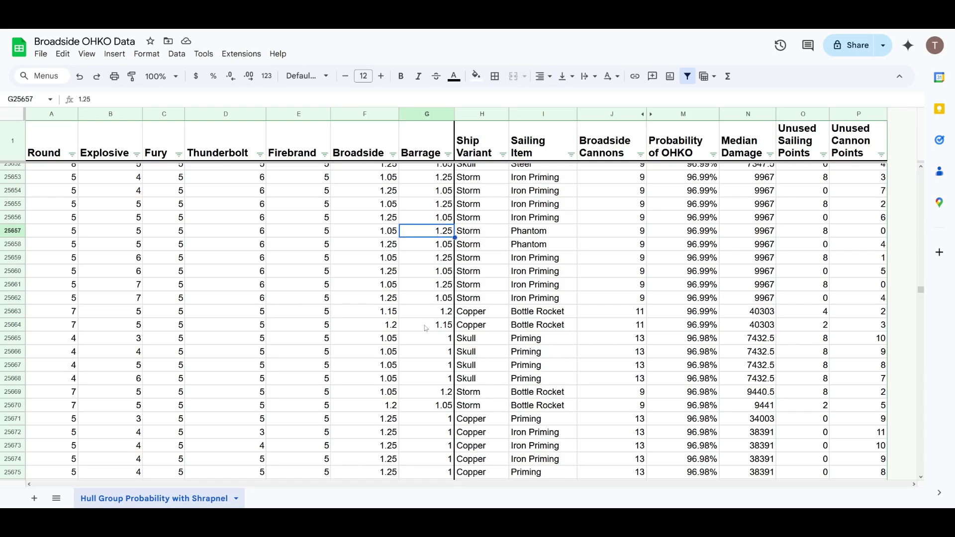
{"action": "left_click", "coordinate": [430, 342]}
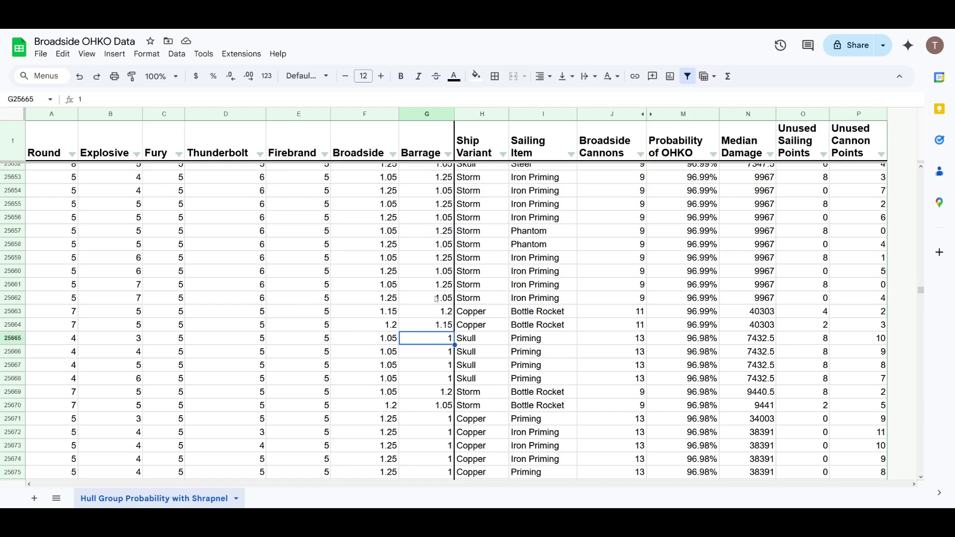
{"action": "left_click", "coordinate": [444, 258]}
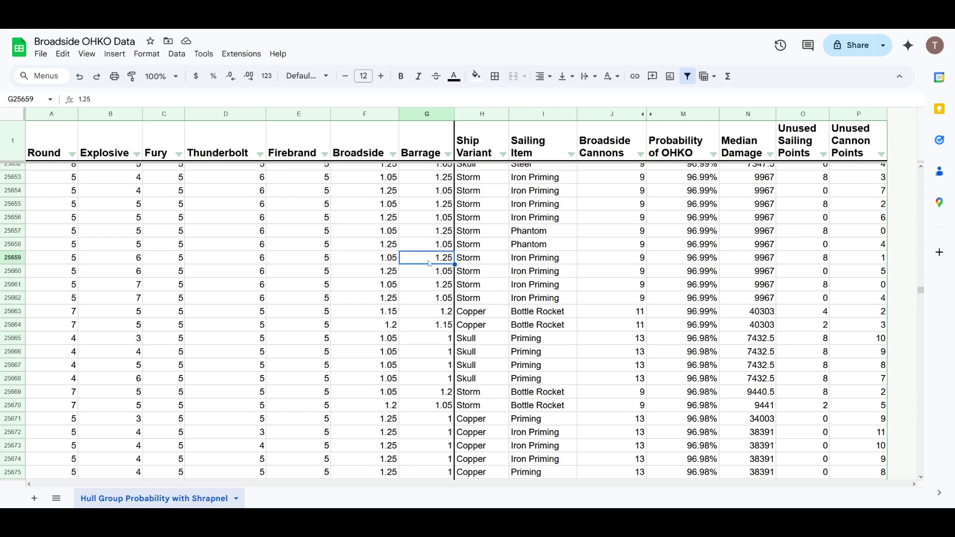
{"action": "left_click", "coordinate": [381, 246]}
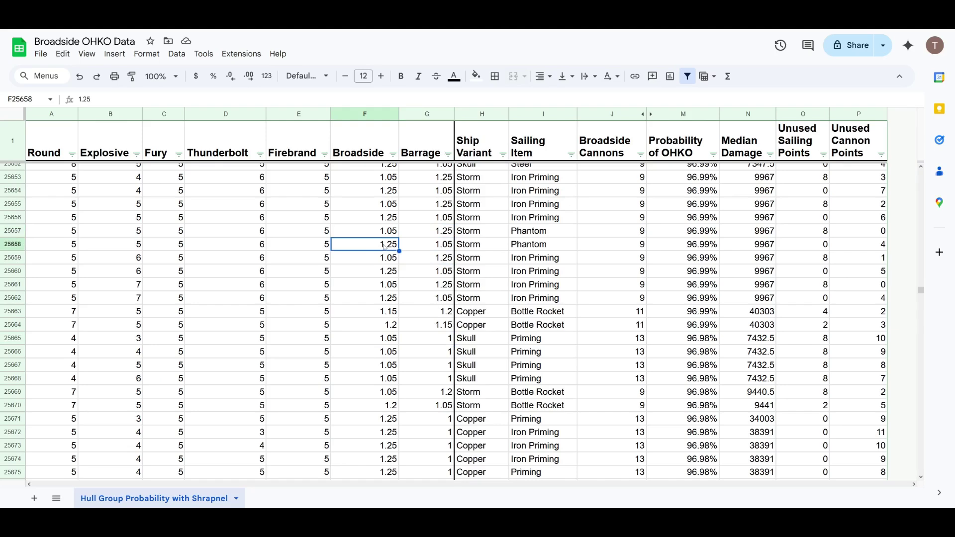
{"action": "left_click_drag", "start_coordinate": [317, 244], "coordinate": [55, 249]}
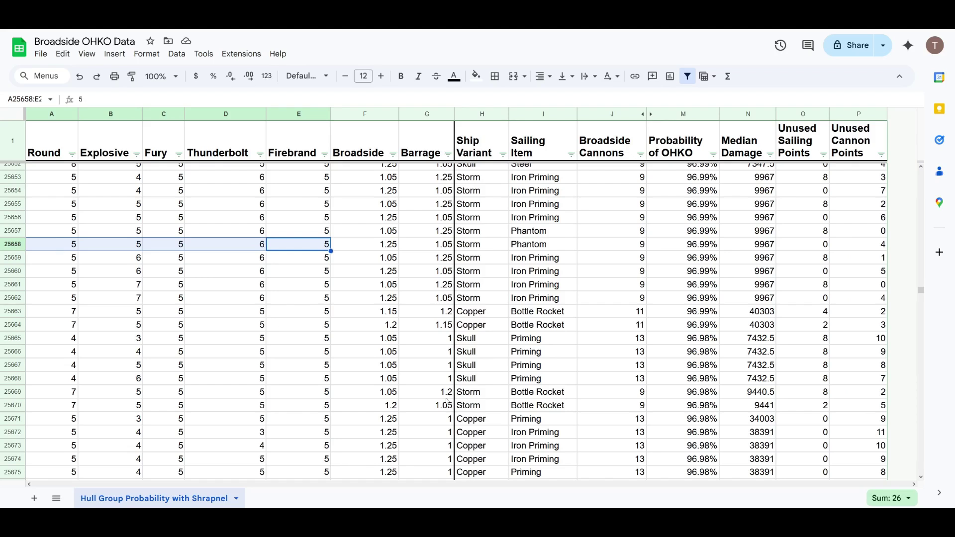
{"action": "left_click", "coordinate": [395, 394]}
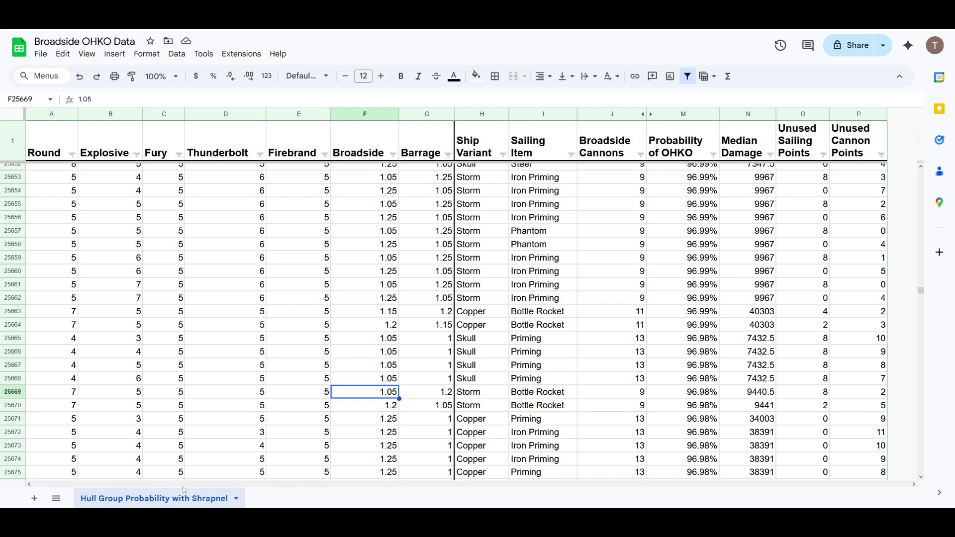
- Review the Ship Variant column, checking example rows for the Copper, Skull and Storm variants
{"action": "left_click", "coordinate": [479, 118]}
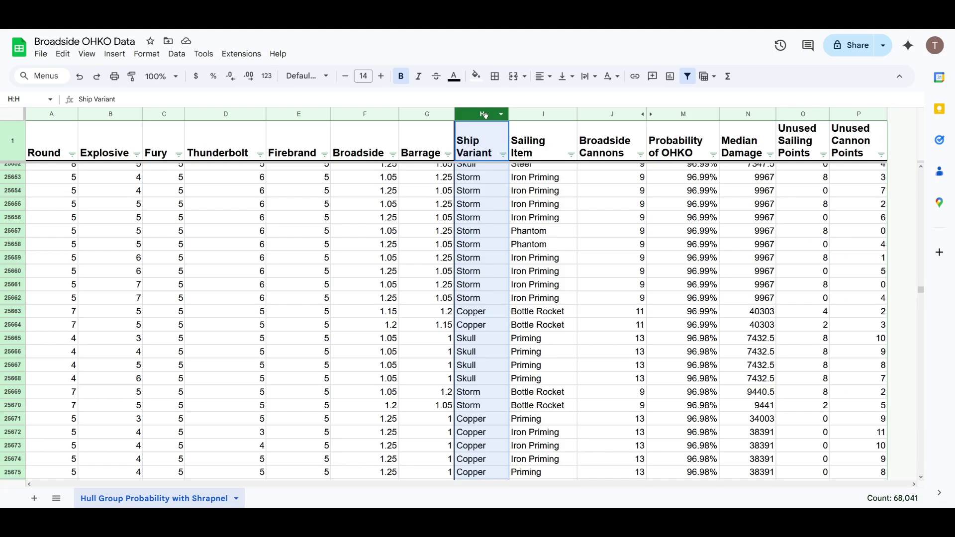
{"action": "left_click", "coordinate": [473, 298]}
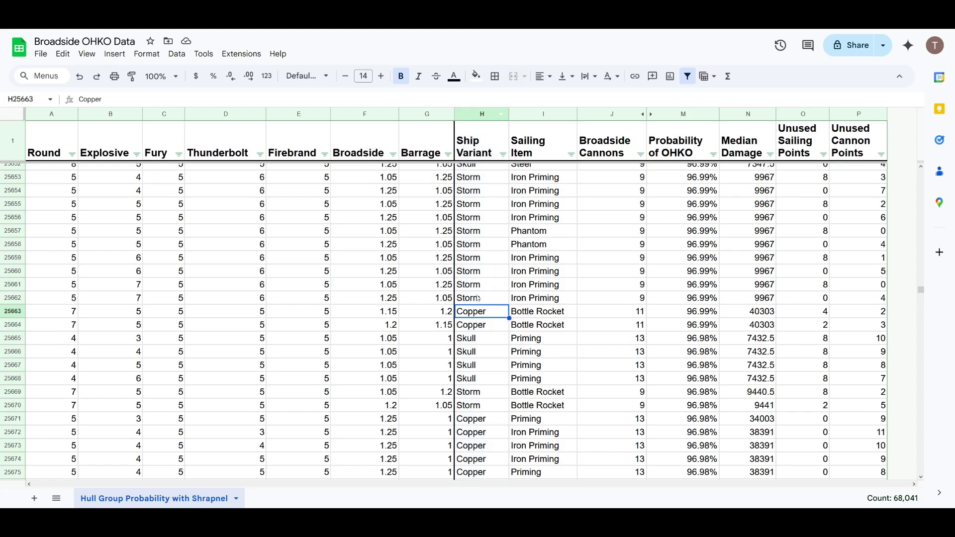
{"action": "left_click", "coordinate": [477, 338]}
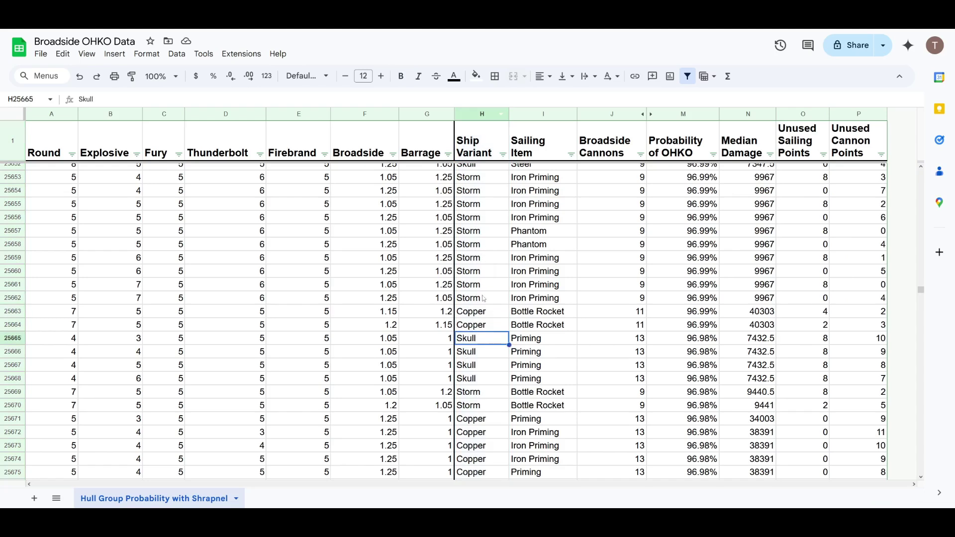
{"action": "left_click", "coordinate": [484, 326]}
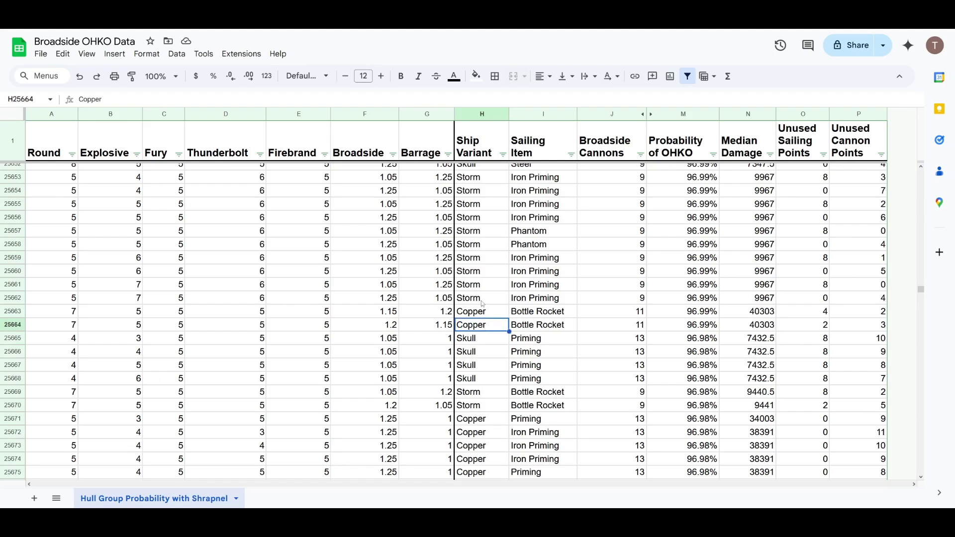
{"action": "left_click", "coordinate": [483, 301]}
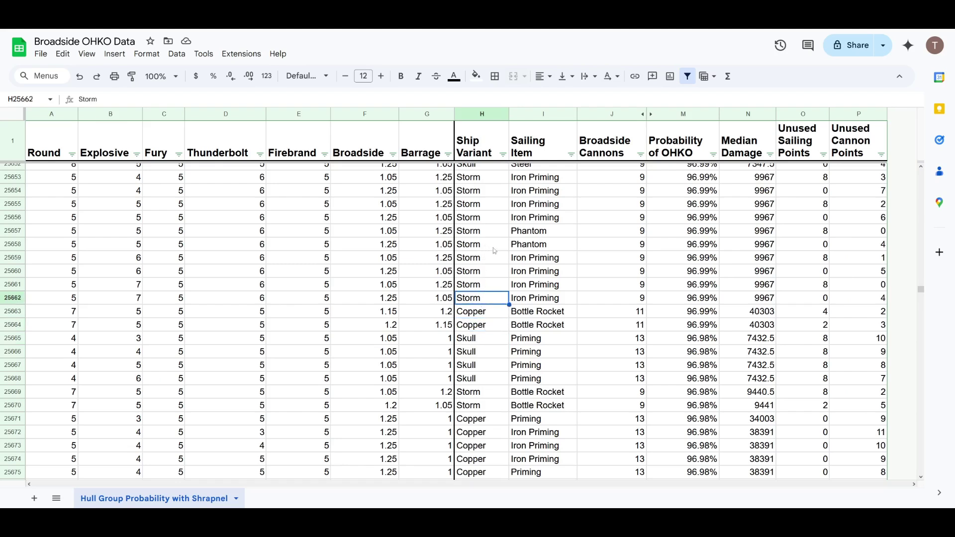
- Review the Sailing Item, Broadside Cannons, Probability of OHKO, Median Damage, Unused Sailing Points and Unused Cannon Points columns one by one
{"action": "left_click", "coordinate": [545, 114]}
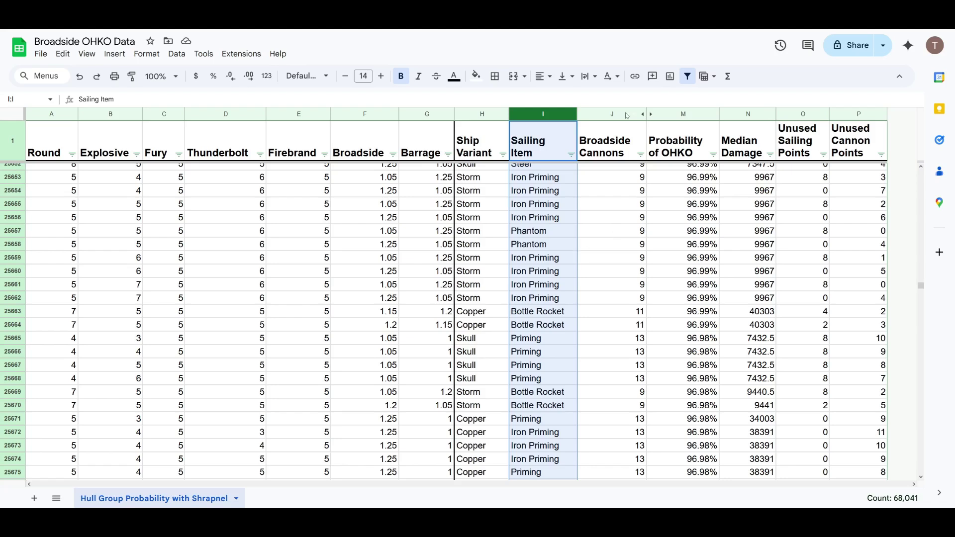
{"action": "left_click", "coordinate": [625, 114]}
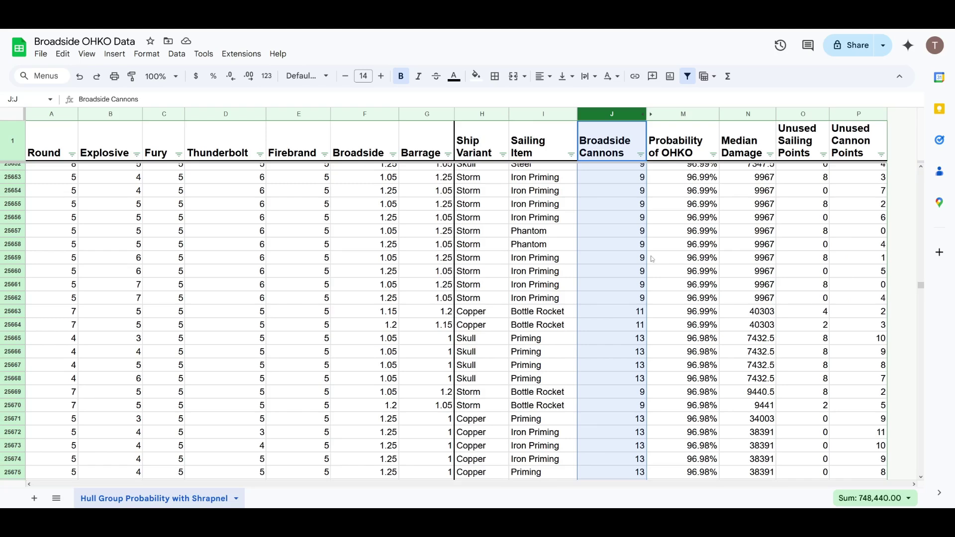
{"action": "left_click", "coordinate": [690, 116]}
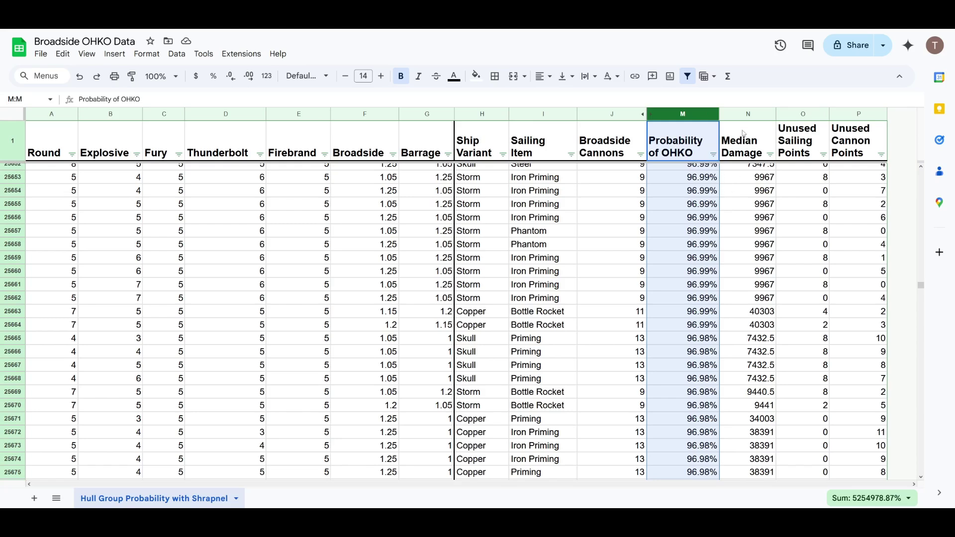
{"action": "left_click", "coordinate": [750, 113]}
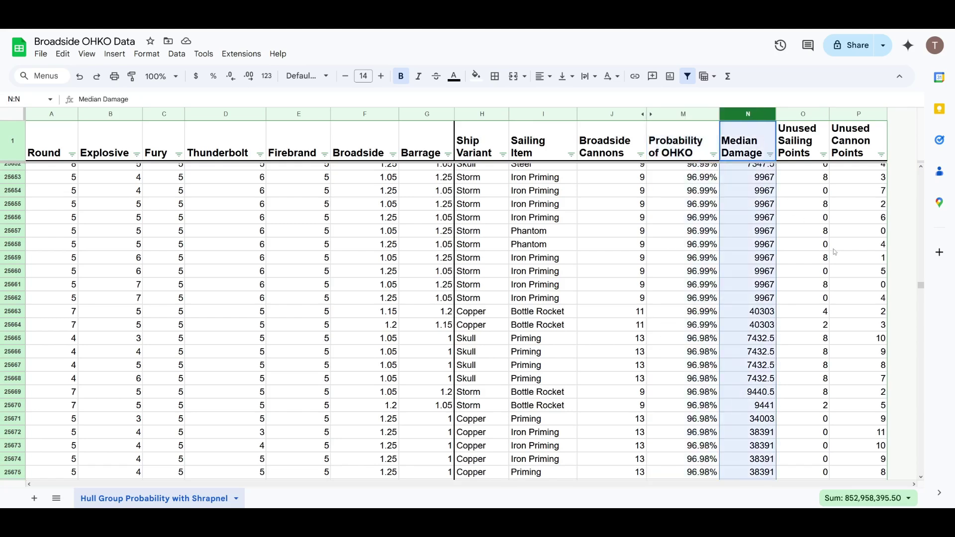
{"action": "left_click", "coordinate": [810, 118]}
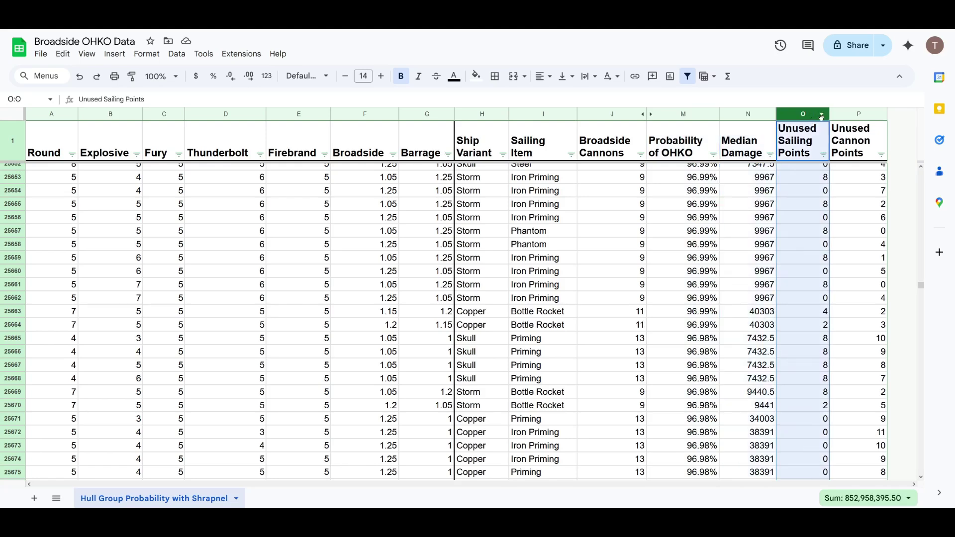
{"action": "left_click", "coordinate": [863, 118]}
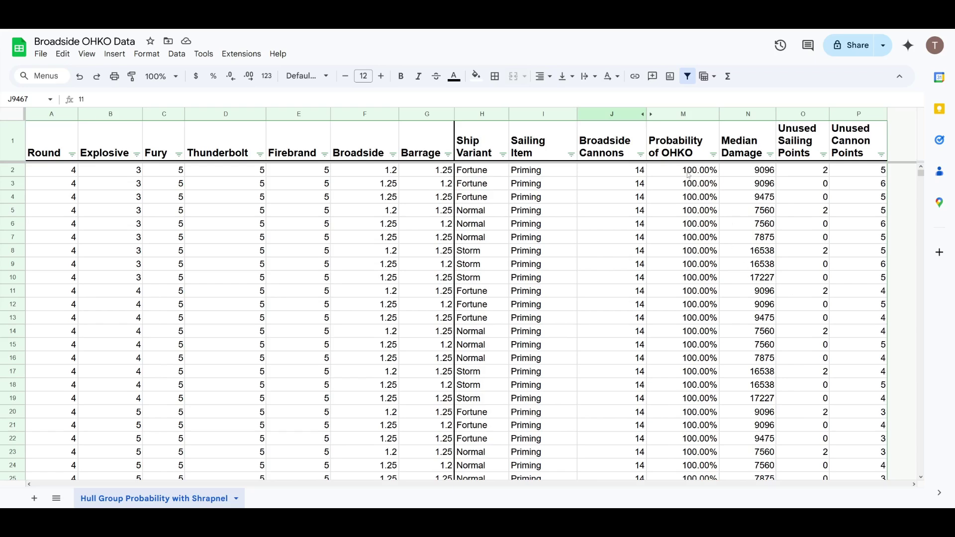
- Examine the first data rows for their Probability of OHKO, Fortune ship variant and Broadside Cannons value
{"action": "left_click_drag", "start_coordinate": [689, 174], "coordinate": [688, 224]}
{"action": "left_click", "coordinate": [688, 224]}
{"action": "left_click", "coordinate": [689, 175]}
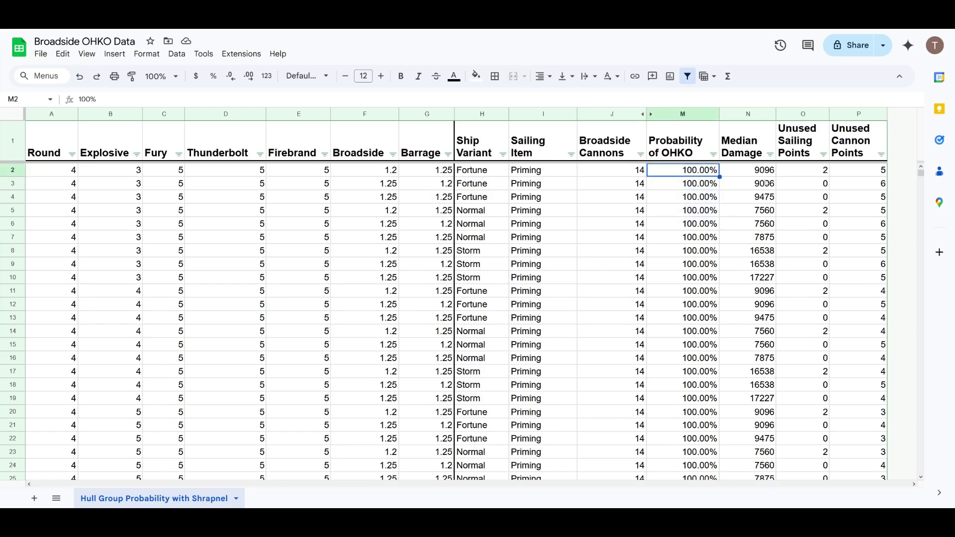
{"action": "left_click_drag", "start_coordinate": [922, 173], "coordinate": [923, 134]}
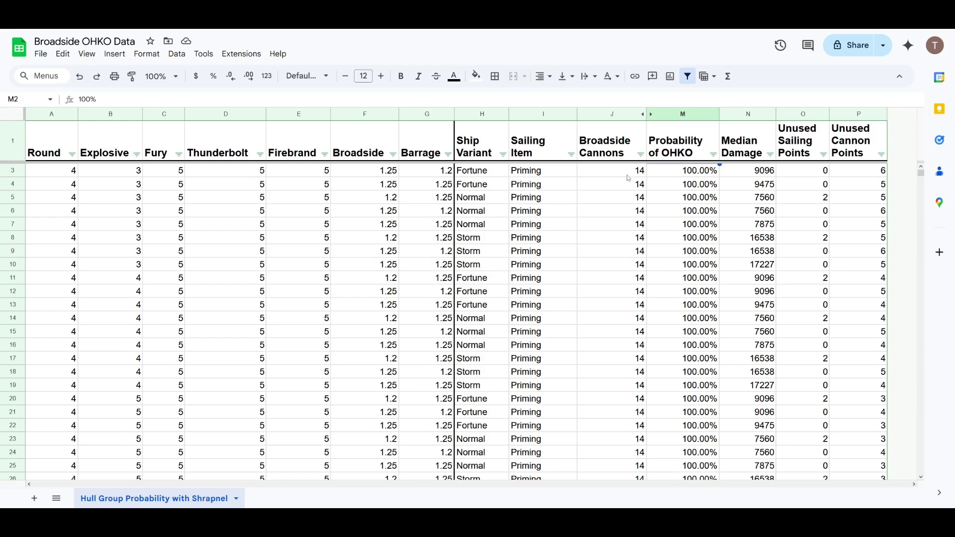
{"action": "left_click", "coordinate": [487, 202]}
{"action": "left_click", "coordinate": [490, 187]}
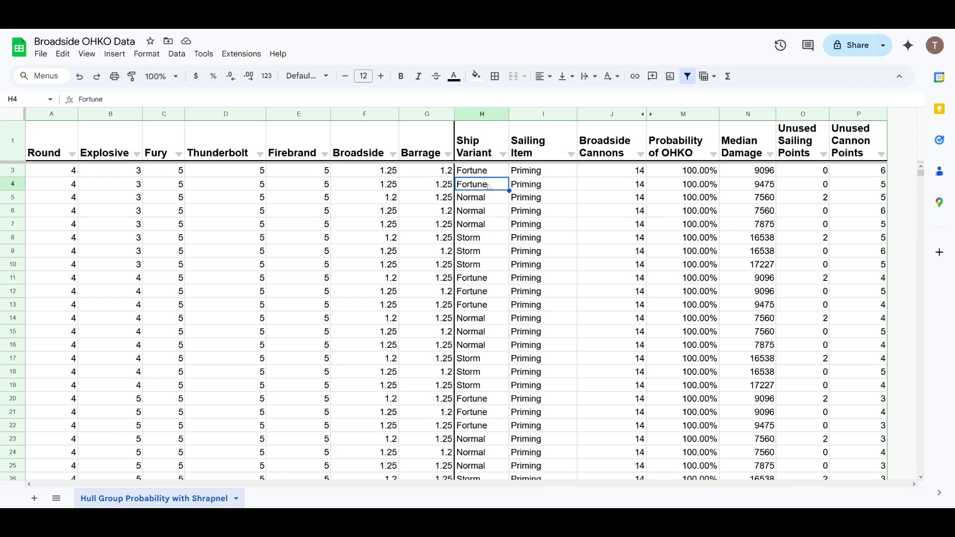
{"action": "left_click", "coordinate": [631, 187]}
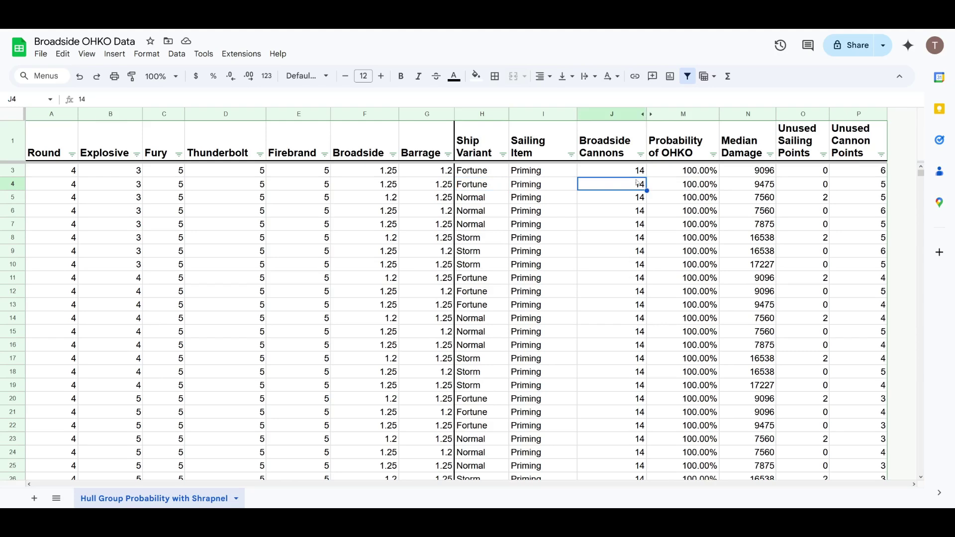
- Filter the Broadside Cannons column to show only the value 8, and look through the highest-probability rows, including the first Skull variant
{"action": "left_click", "coordinate": [641, 155]}
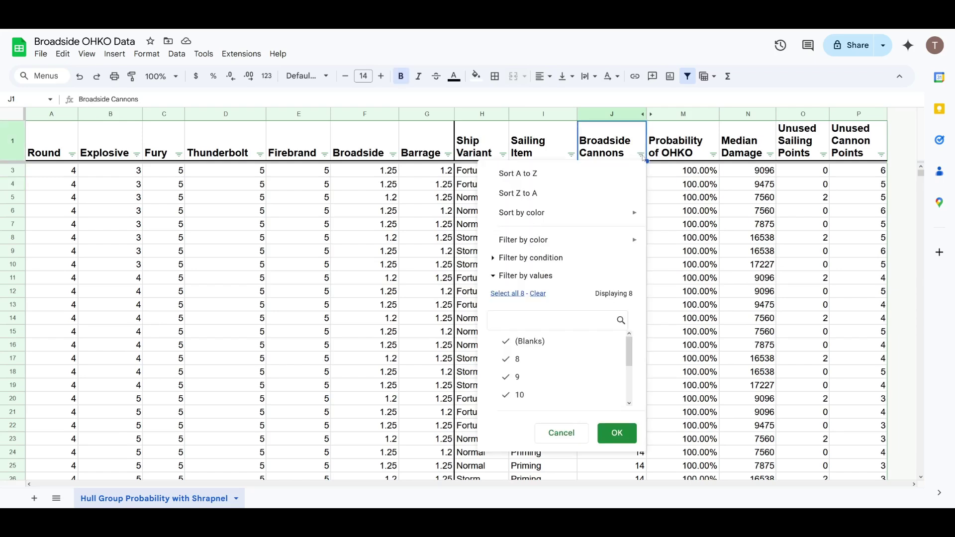
{"action": "left_click", "coordinate": [538, 293]}
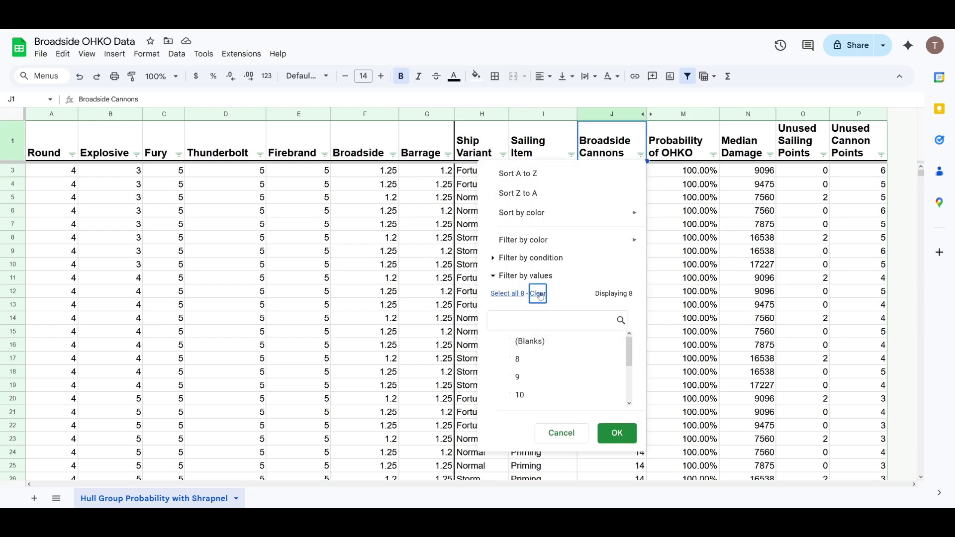
{"action": "left_click", "coordinate": [558, 365]}
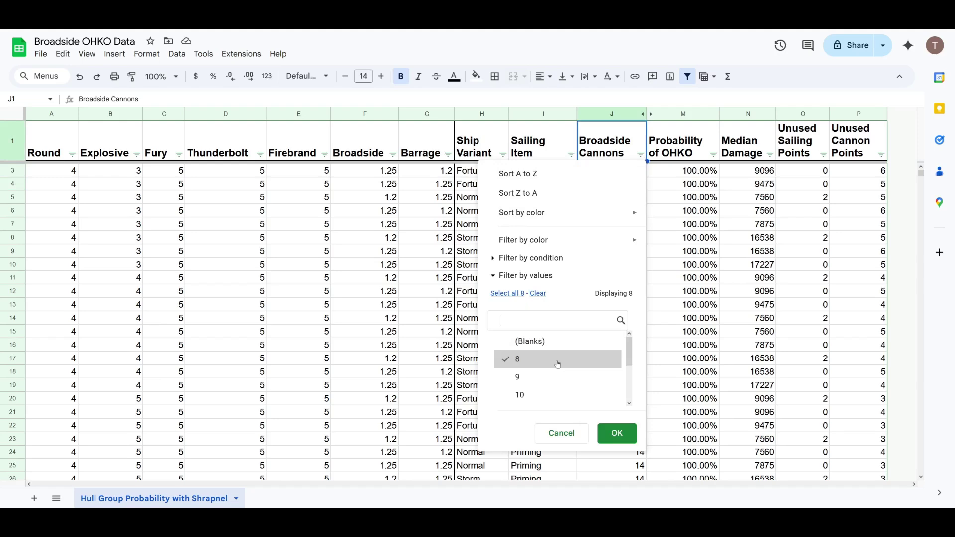
{"action": "left_click", "coordinate": [617, 434]}
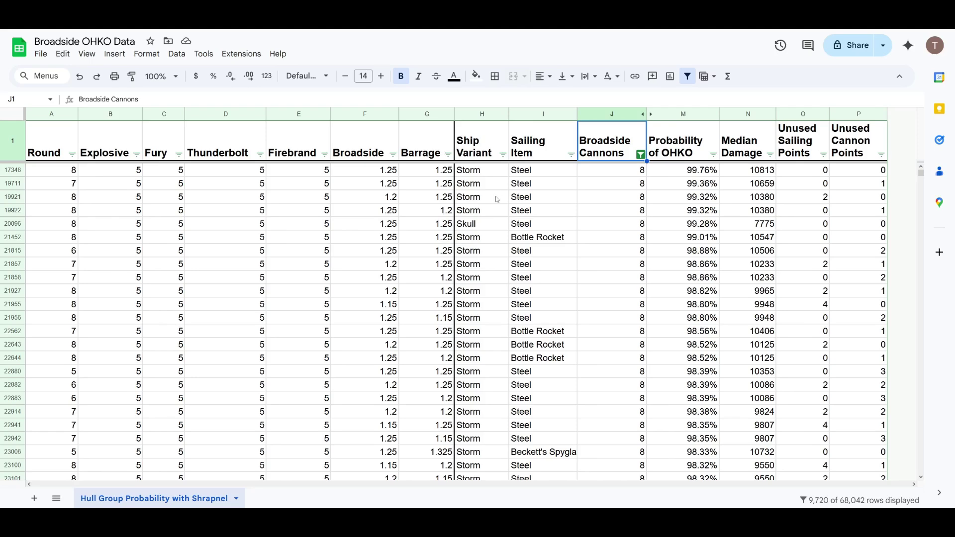
{"action": "left_click", "coordinate": [493, 229]}
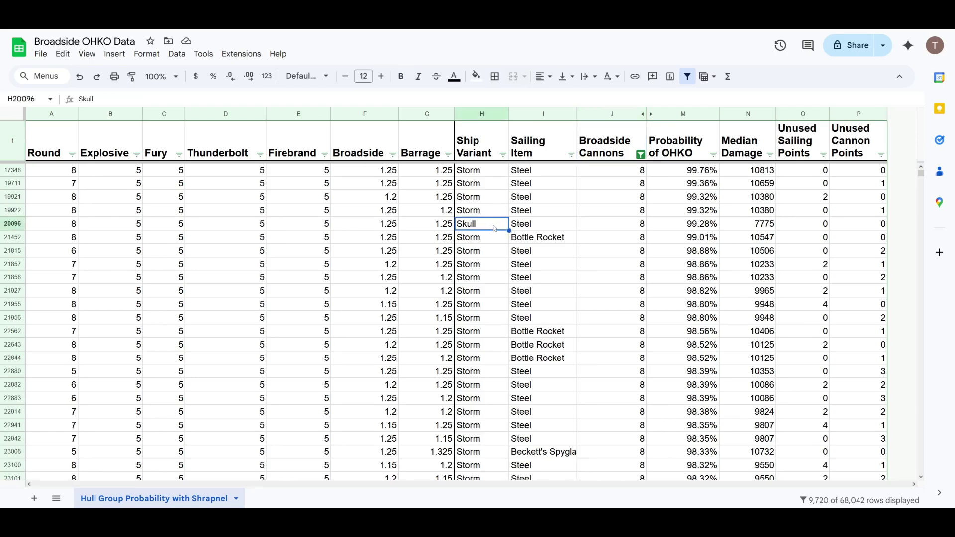
{"action": "scroll", "coordinate": [496, 228], "scroll_direction": "down", "scroll_amount": 6}
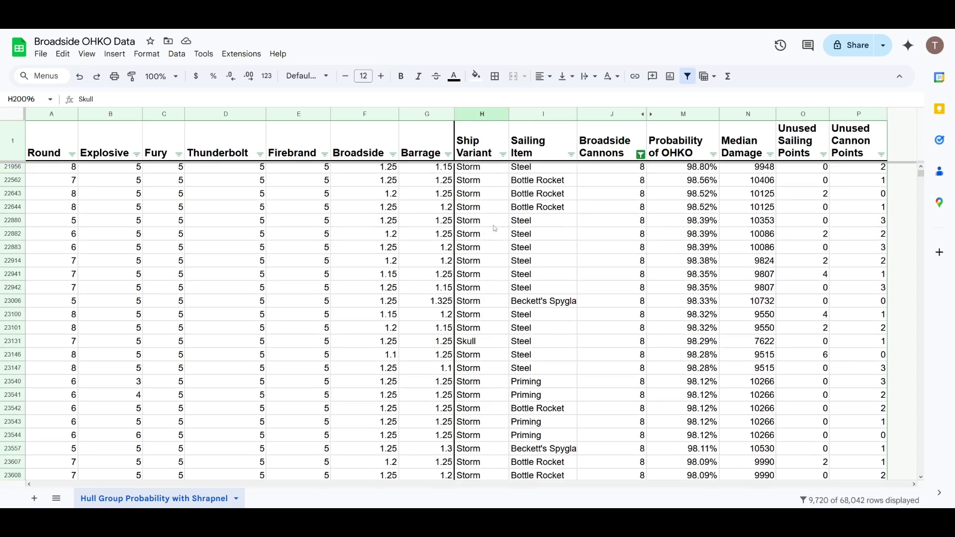
- Check the Skull variant rows further down the list filtered to 8 broadside cannons
{"action": "left_click", "coordinate": [492, 241]}
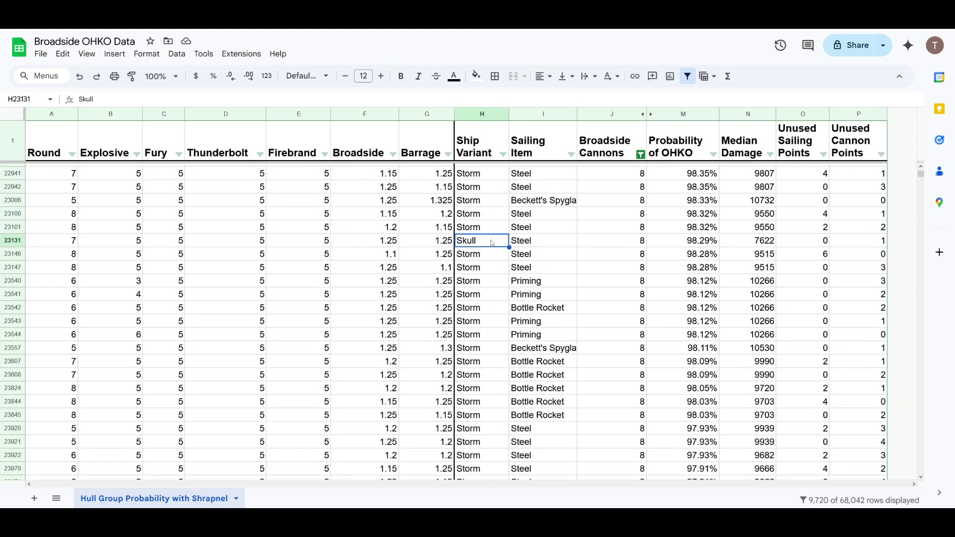
{"action": "scroll", "coordinate": [493, 242], "scroll_direction": "down", "scroll_amount": 2}
{"action": "scroll", "coordinate": [493, 243], "scroll_direction": "down", "scroll_amount": 5}
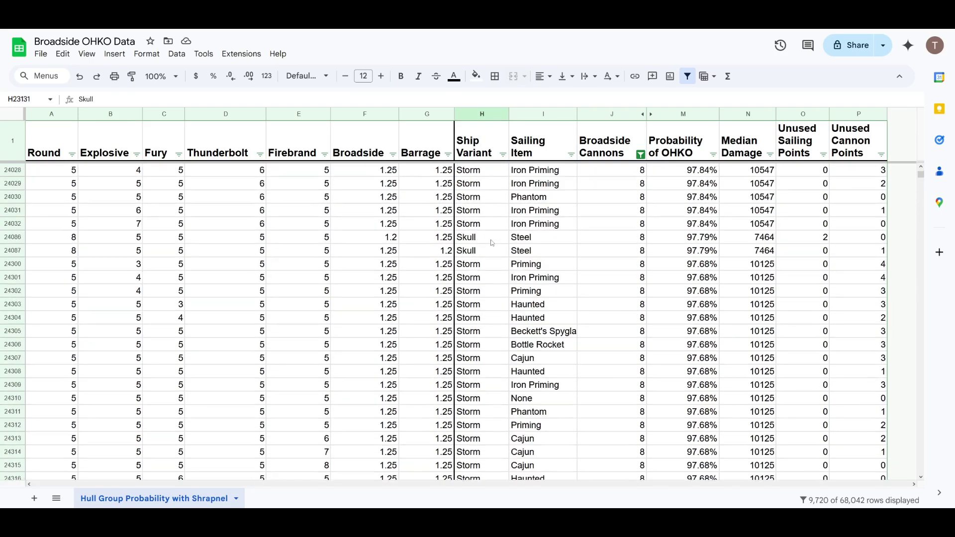
{"action": "scroll", "coordinate": [493, 242], "scroll_direction": "up", "scroll_amount": 5}
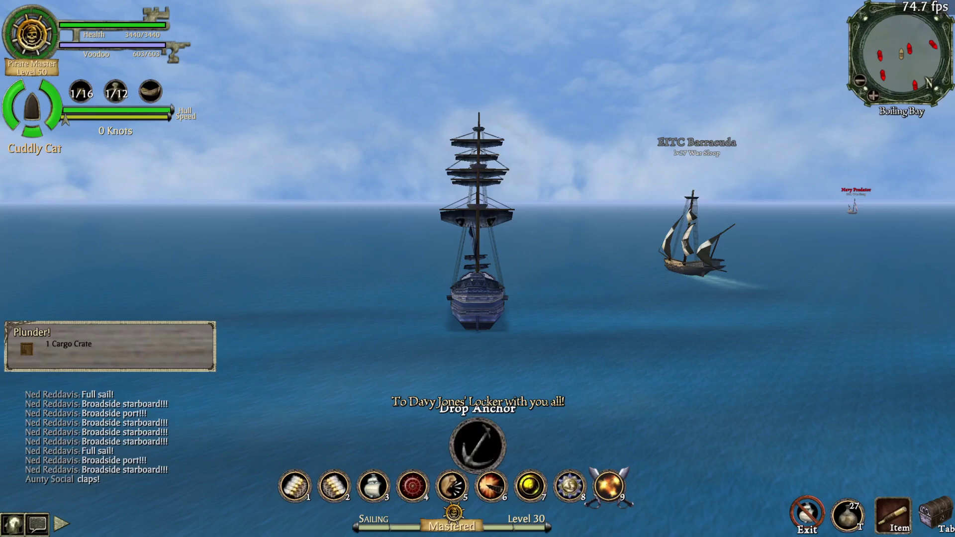
- Sail forward, fire the starboard and port broadsides at the EITC Barracuda and Black Harbinger, and activate the full-speed sailing skill
{"action": "left_click_drag", "start_coordinate": [545, 209], "coordinate": [538, 259]}
{"action": "key", "text": "w"}
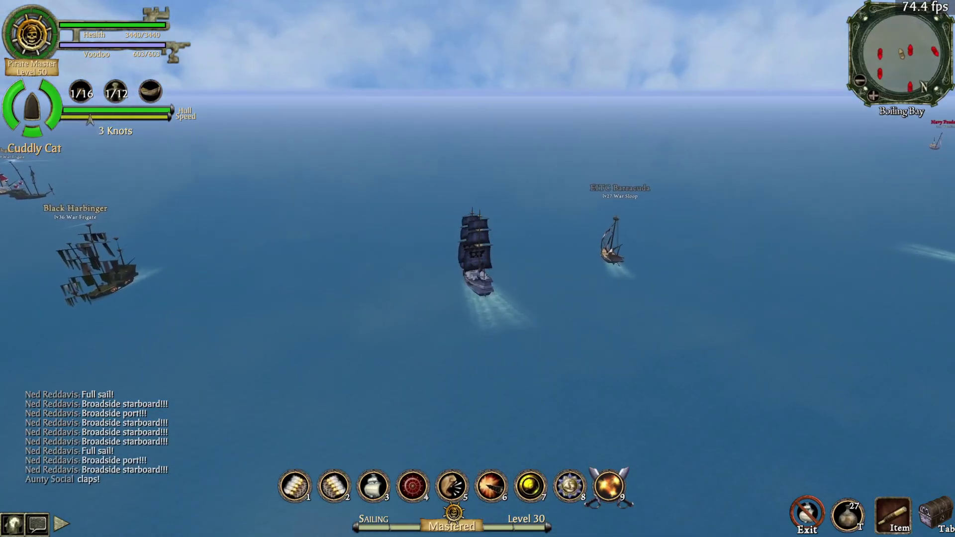
{"action": "key", "text": "2"}
{"action": "key", "text": "1"}
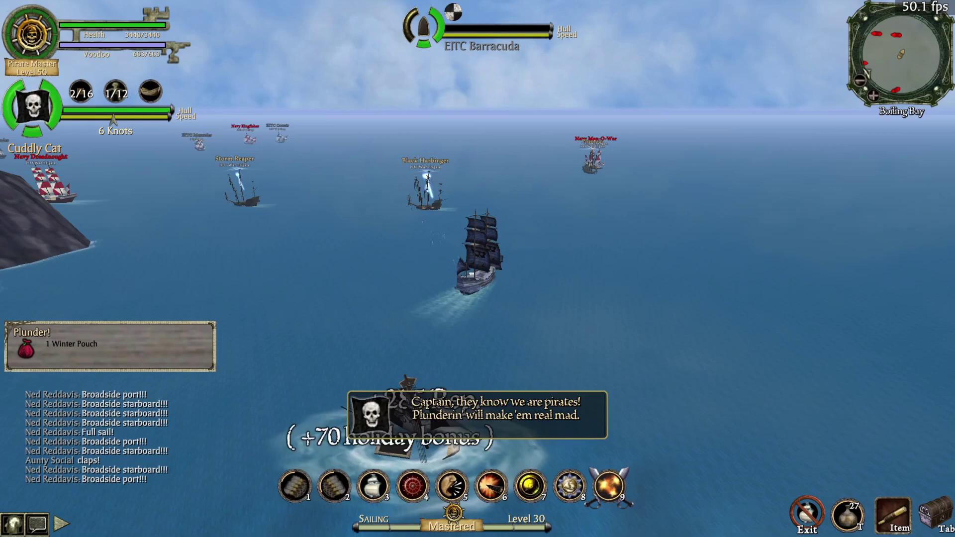
{"action": "key", "text": "3"}
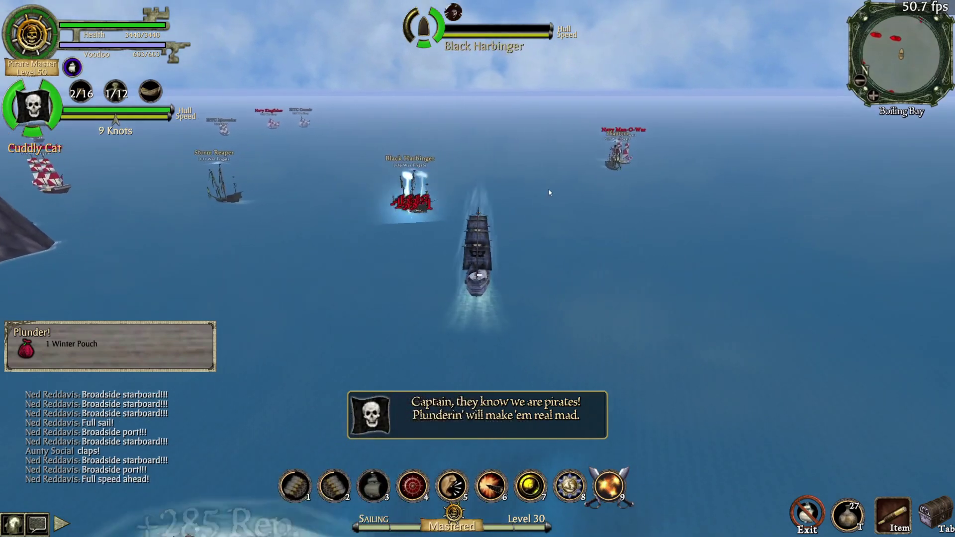
{"action": "right_click", "coordinate": [549, 192]}
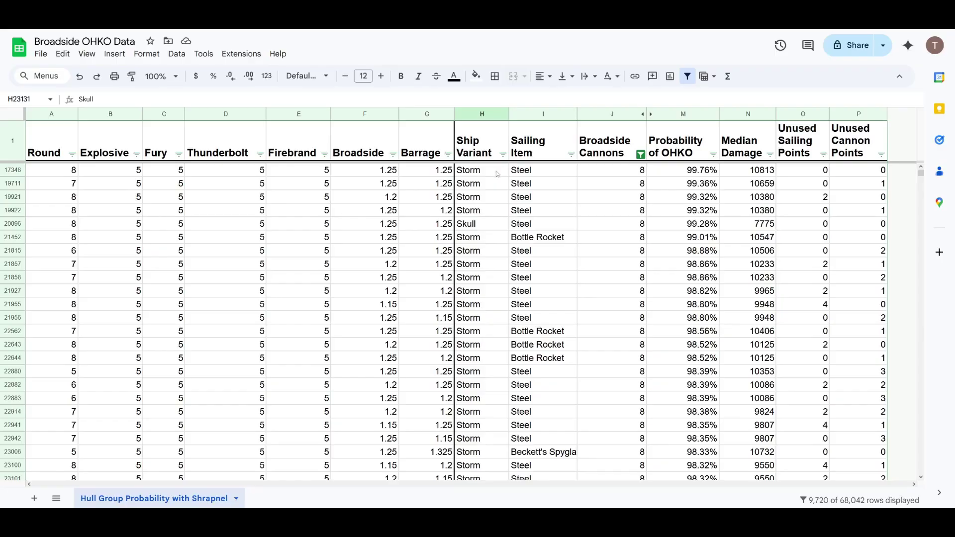
- Examine the Sailing Item values of the highest-probability rows, including the first Bottle Rocket row, and the top row's Probability of OHKO
{"action": "left_click_drag", "start_coordinate": [536, 177], "coordinate": [547, 405]}
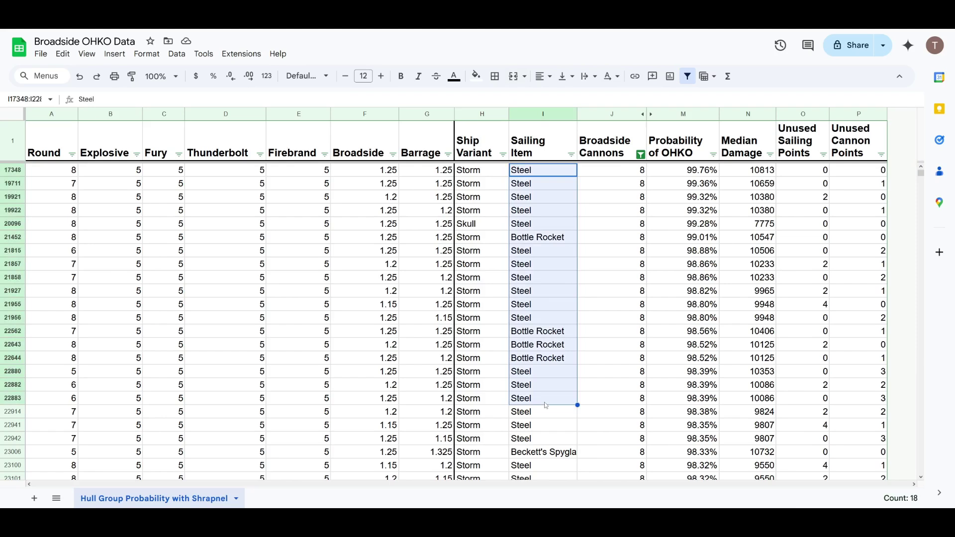
{"action": "left_click", "coordinate": [553, 213]}
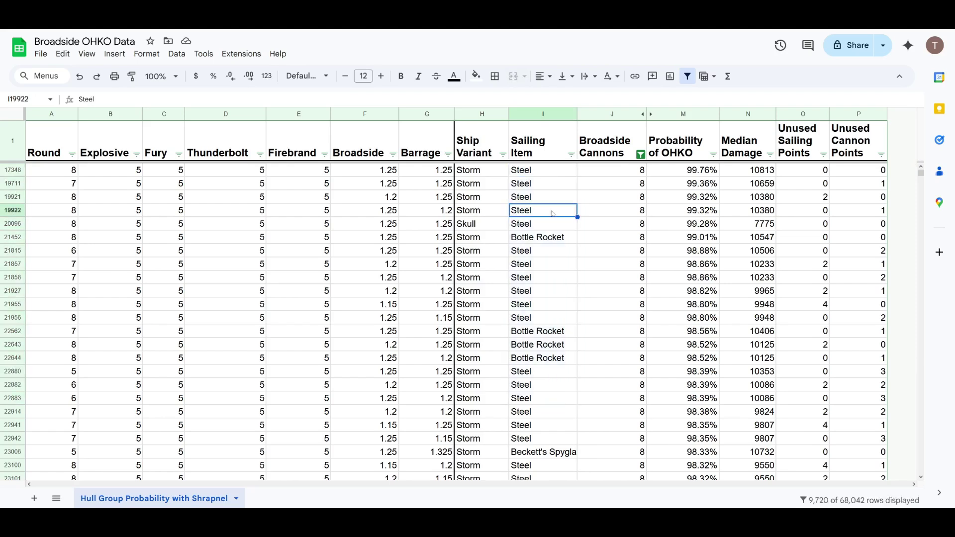
{"action": "left_click", "coordinate": [552, 225]}
{"action": "left_click", "coordinate": [551, 238]}
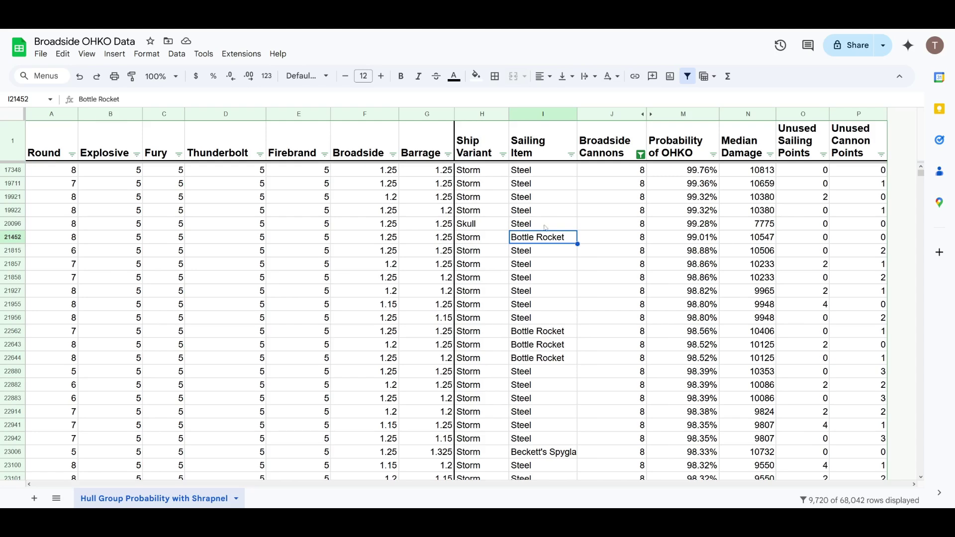
{"action": "left_click_drag", "start_coordinate": [547, 227], "coordinate": [555, 171]}
{"action": "left_click", "coordinate": [691, 173]}
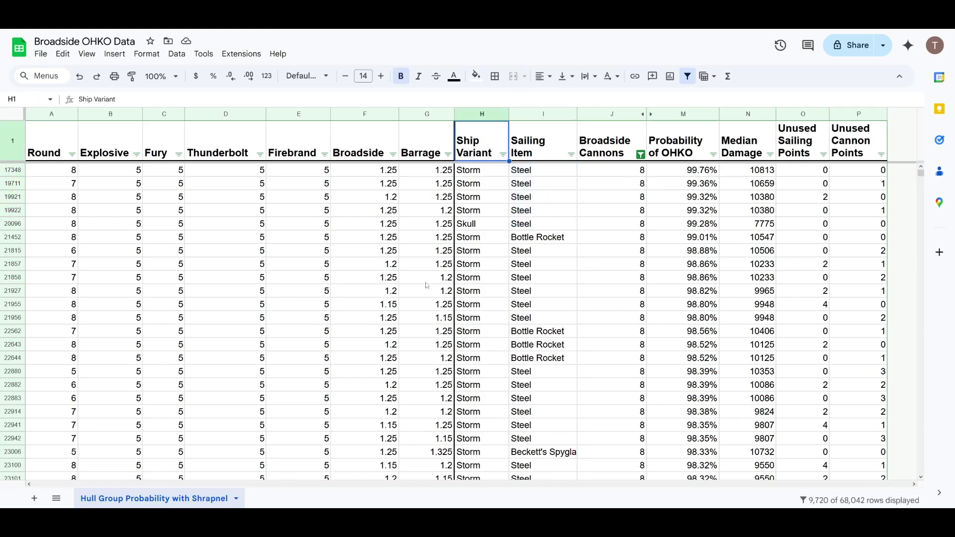
- Filter the Ship Variant column to show only Copper, and check the top rows' Median Damage and Probability of OHKO
{"action": "left_click", "coordinate": [503, 155]}
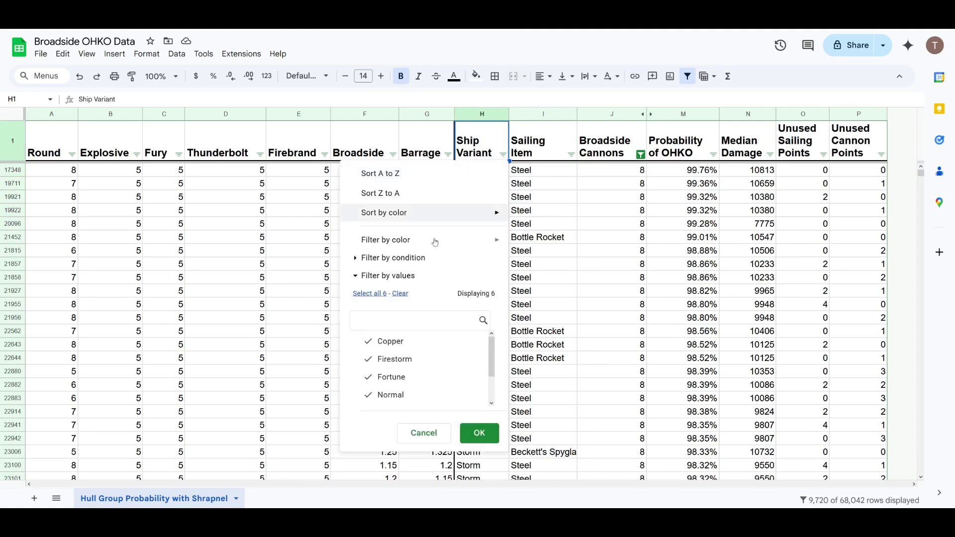
{"action": "left_click", "coordinate": [401, 294]}
{"action": "left_click", "coordinate": [412, 342]}
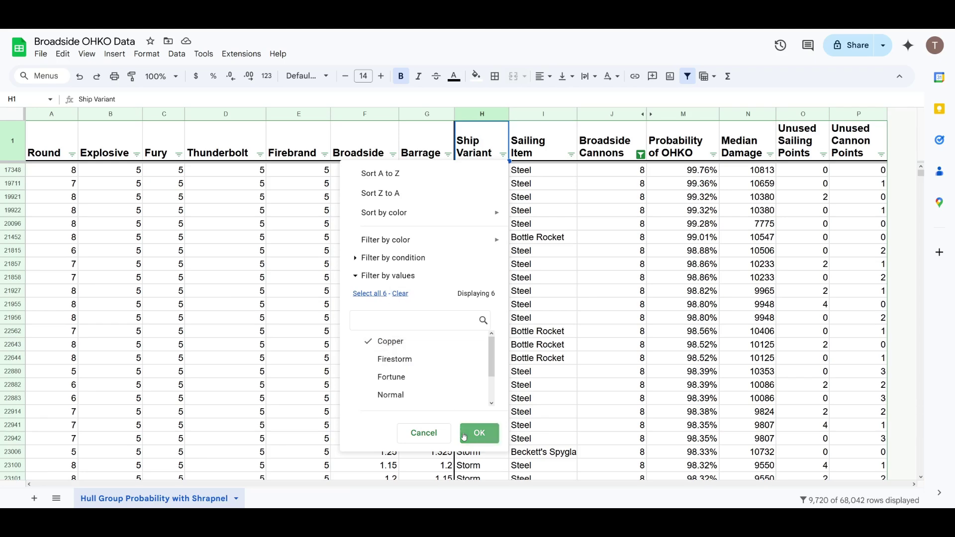
{"action": "left_click", "coordinate": [478, 434]}
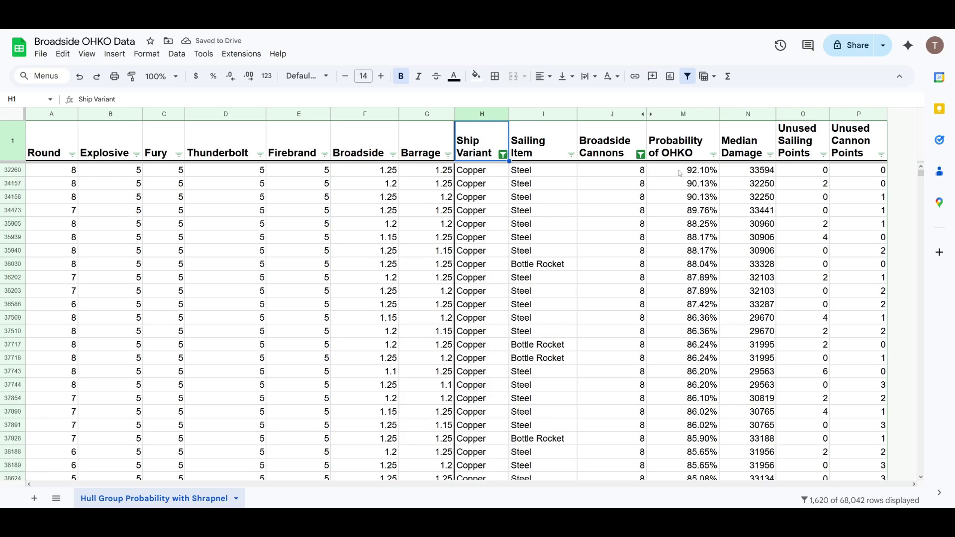
{"action": "left_click_drag", "start_coordinate": [744, 174], "coordinate": [742, 202]}
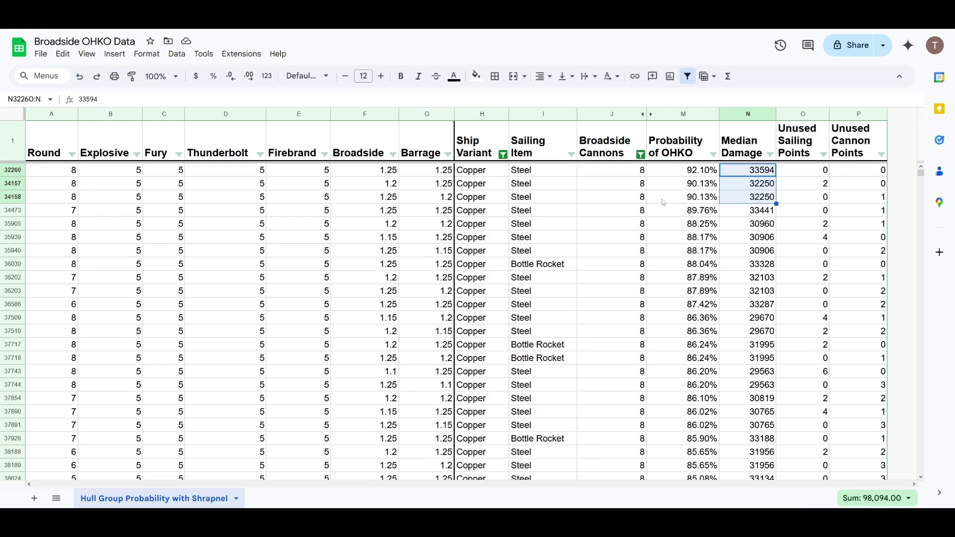
{"action": "mouse_move", "coordinate": [675, 172]}
{"action": "left_mouse_down"}
{"action": "mouse_move", "coordinate": [585, 174]}
{"action": "mouse_move", "coordinate": [677, 174]}
{"action": "left_mouse_up"}
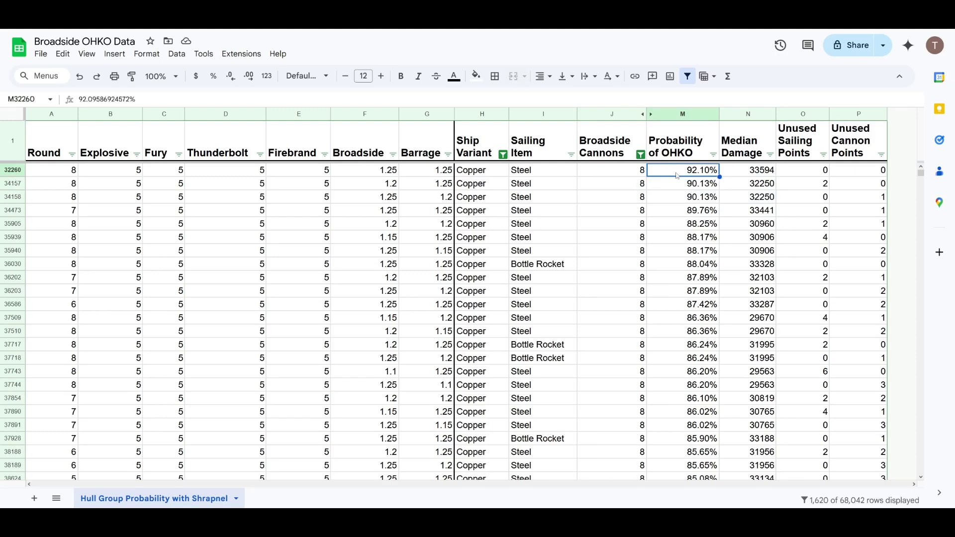
- Change the Ship Variant filter to show Firestorm and Fortune, and check the first Fortune row's Probability of OHKO
{"action": "left_click", "coordinate": [504, 156]}
{"action": "left_click", "coordinate": [397, 341]}
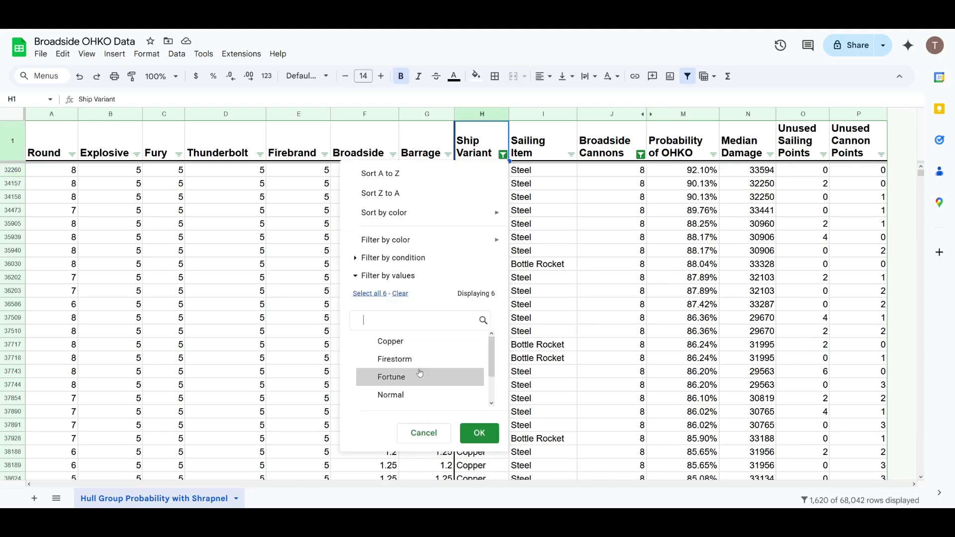
{"action": "left_click", "coordinate": [426, 367]}
{"action": "left_click", "coordinate": [425, 381]}
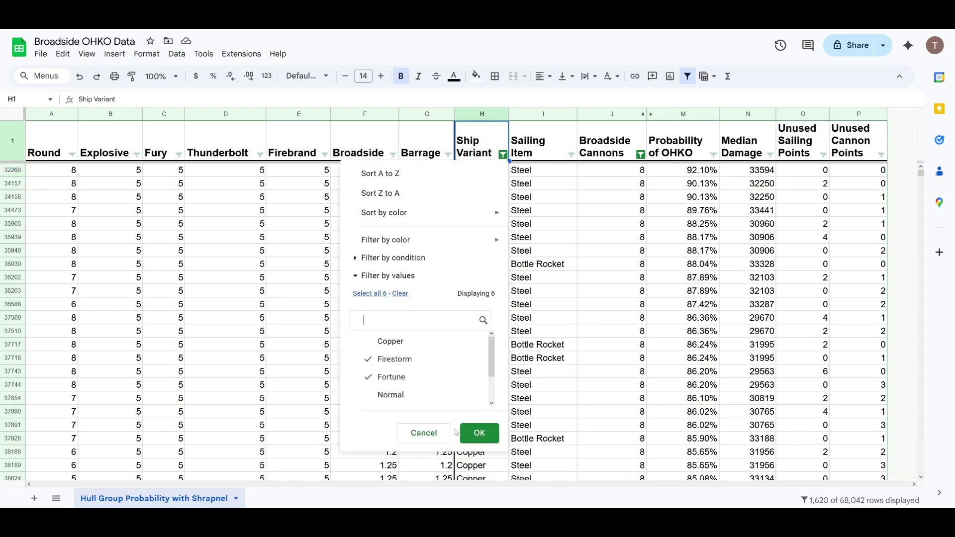
{"action": "left_click", "coordinate": [465, 434]}
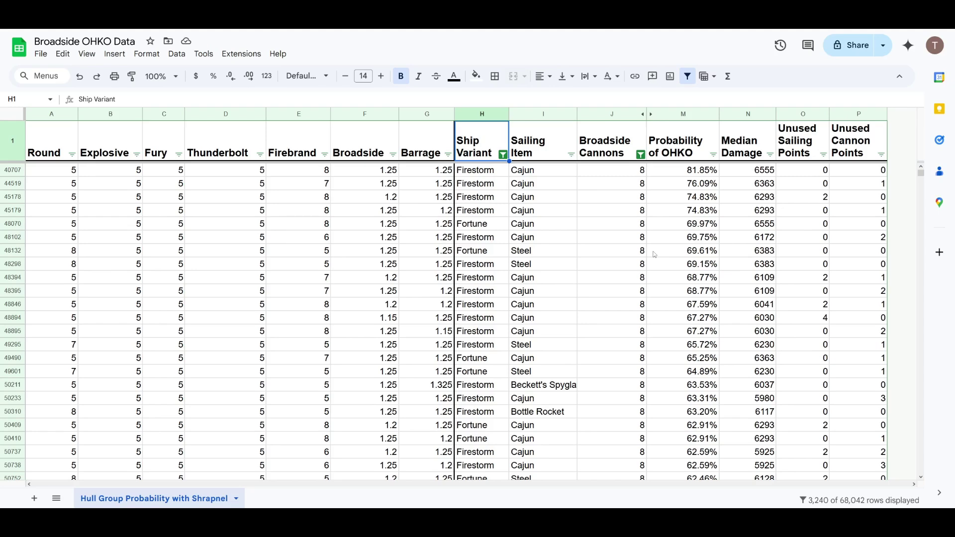
{"action": "left_click_drag", "start_coordinate": [480, 224], "coordinate": [697, 230]}
{"action": "left_click", "coordinate": [681, 227]}
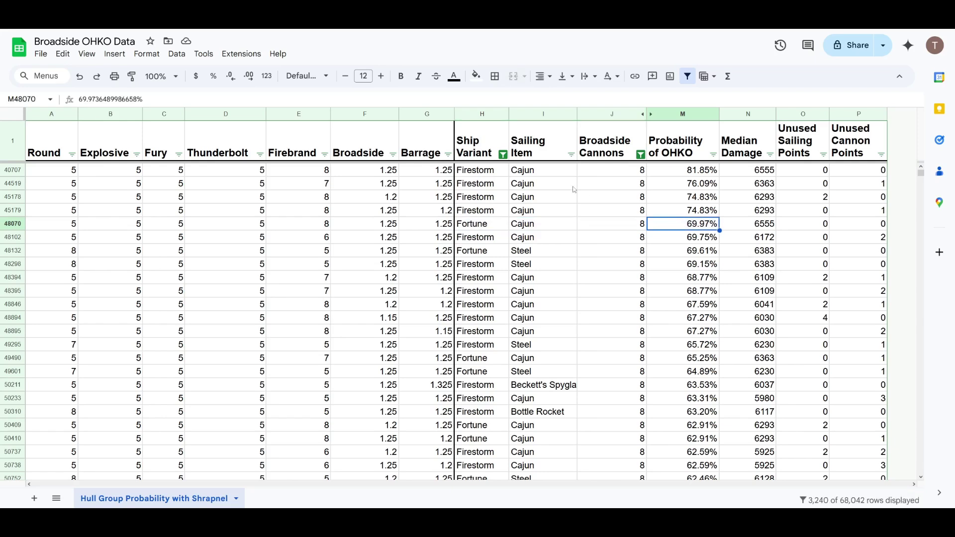
- Replace the Ship Variant filter with a Sailing Item filter showing only None, and examine the first row's Round through Firebrand values
{"action": "left_click", "coordinate": [503, 155]}
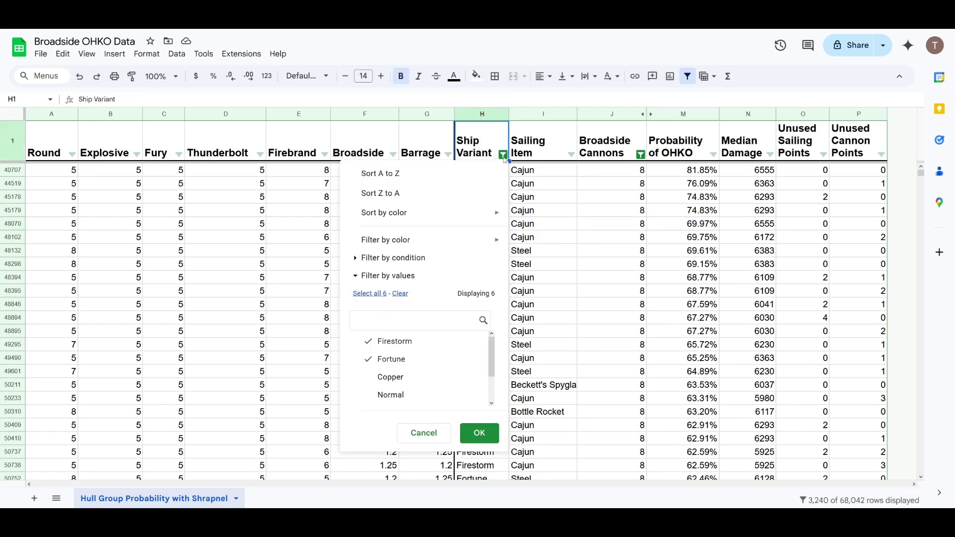
{"action": "left_click", "coordinate": [433, 343]}
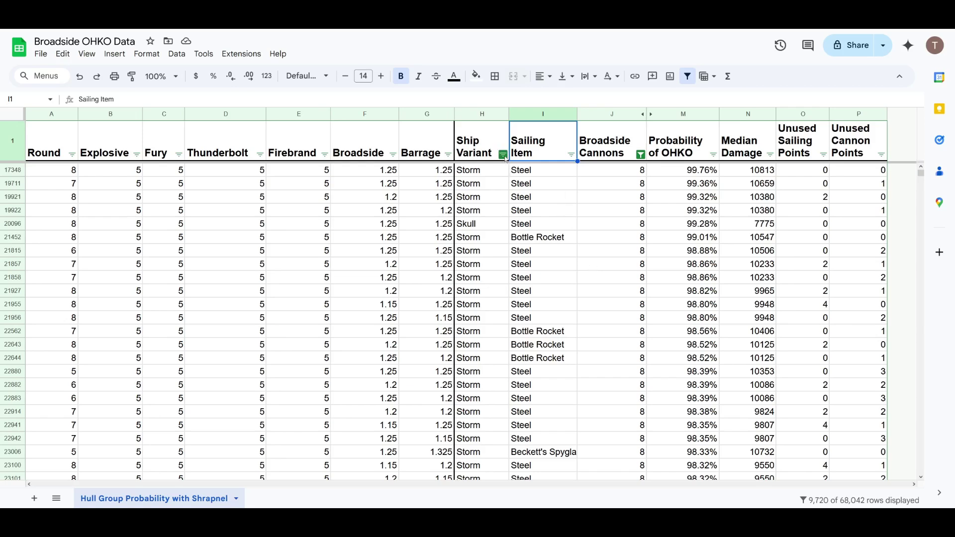
{"action": "left_click", "coordinate": [572, 155]}
{"action": "left_click", "coordinate": [469, 294]}
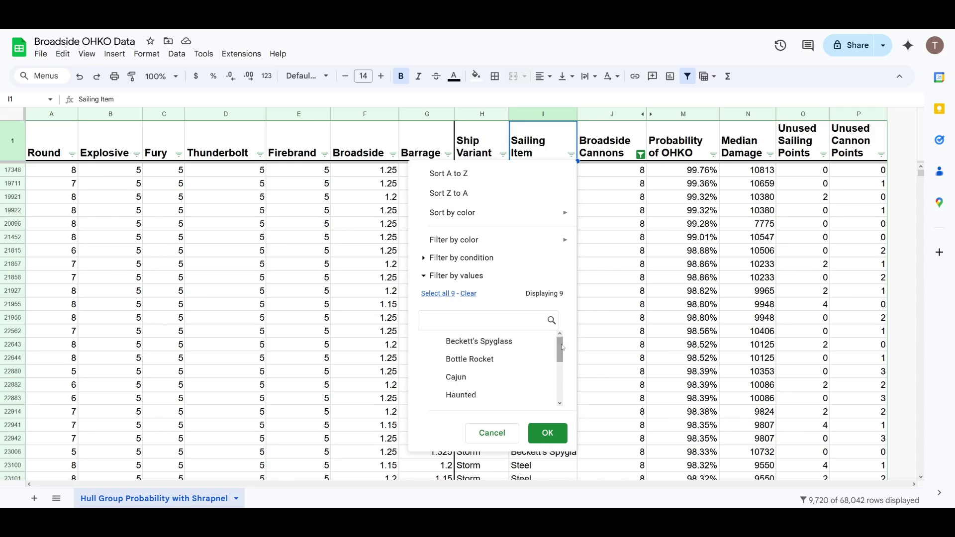
{"action": "left_click_drag", "start_coordinate": [562, 347], "coordinate": [563, 385]}
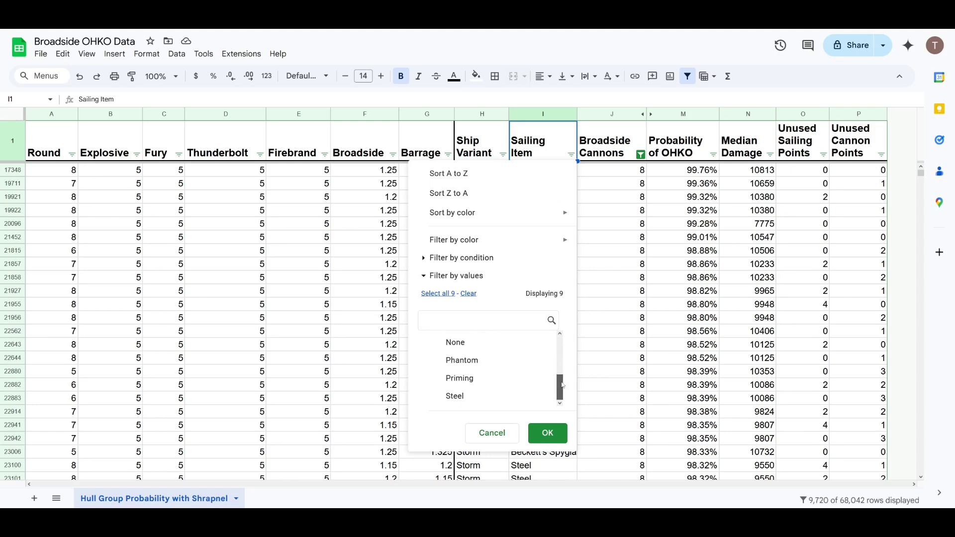
{"action": "left_click", "coordinate": [485, 344]}
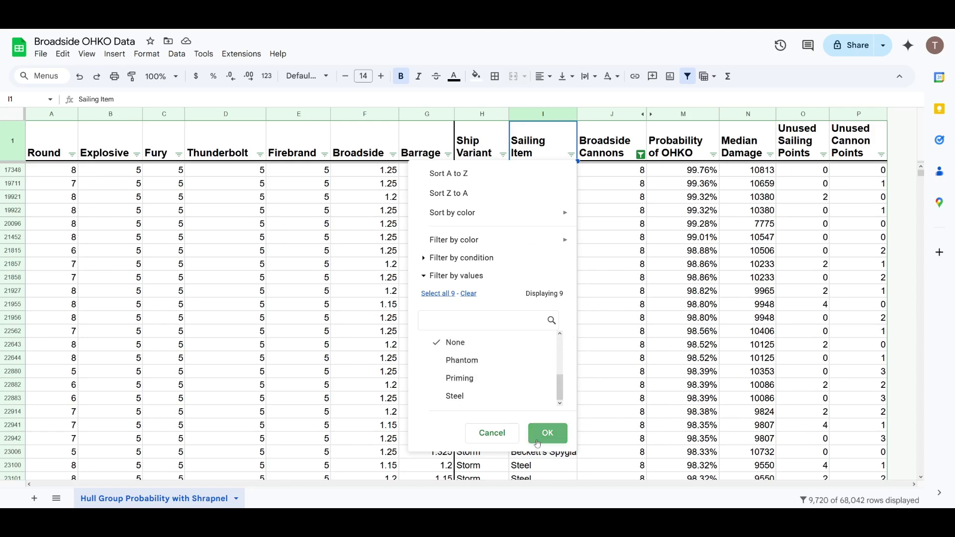
{"action": "left_click", "coordinate": [538, 443]}
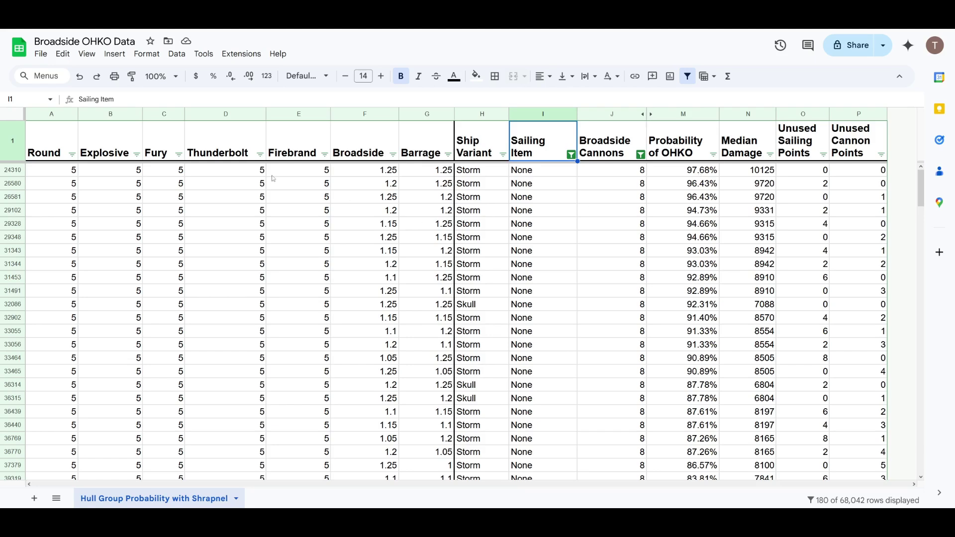
{"action": "left_click_drag", "start_coordinate": [283, 172], "coordinate": [59, 174]}
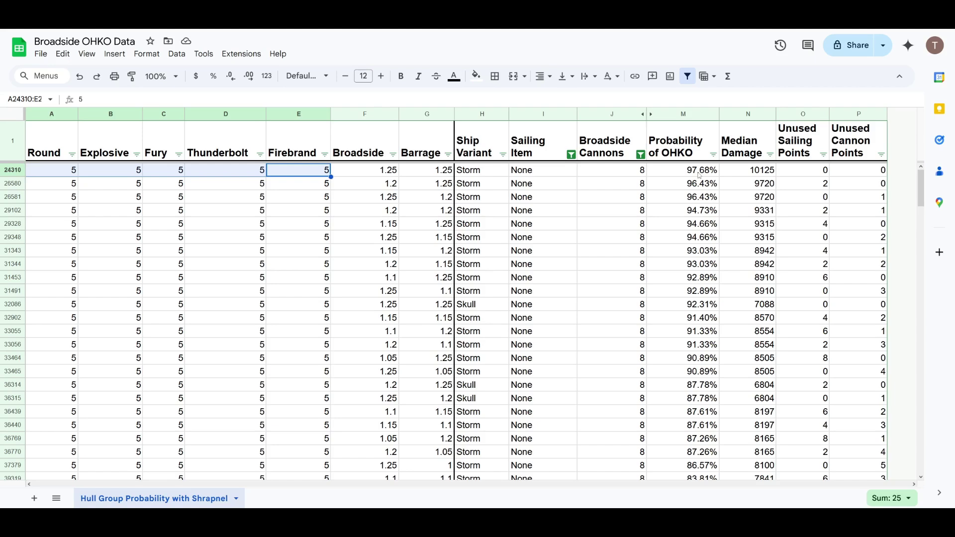
- Change the Broadside Cannons filter from 8 to only 9, and check the first row's Probability of OHKO
{"action": "left_click", "coordinate": [638, 174]}
{"action": "left_click", "coordinate": [642, 155]}
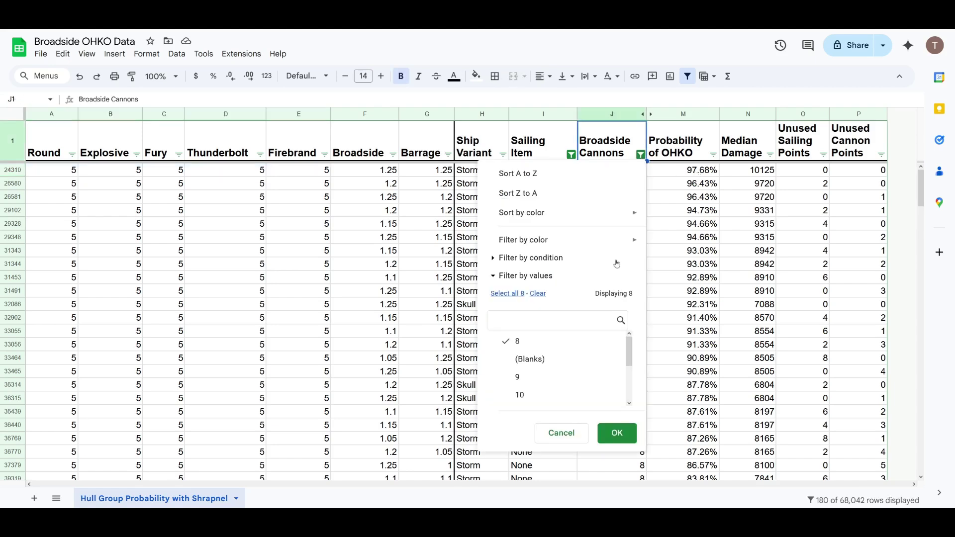
{"action": "left_click", "coordinate": [557, 342]}
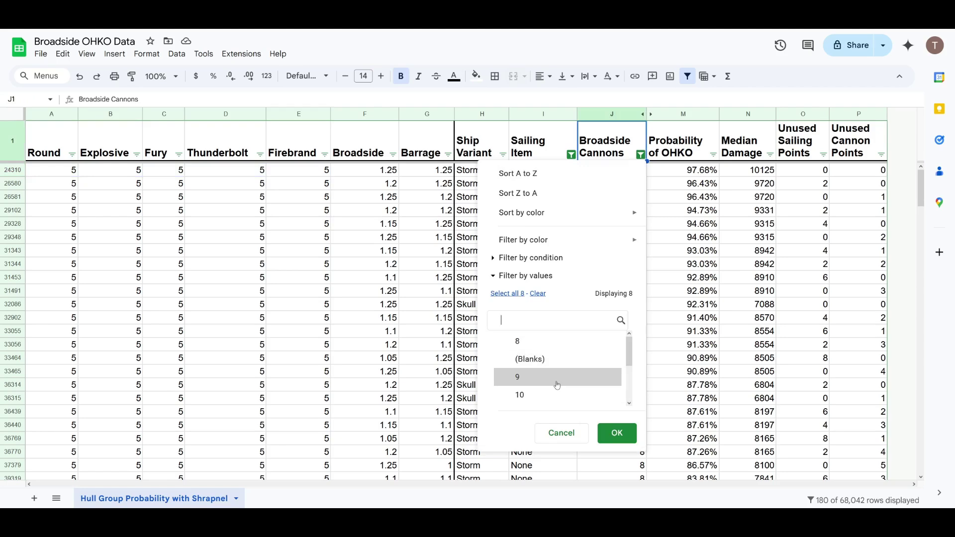
{"action": "left_click", "coordinate": [805, 296]}
{"action": "left_click_drag", "start_coordinate": [923, 207], "coordinate": [927, 179]}
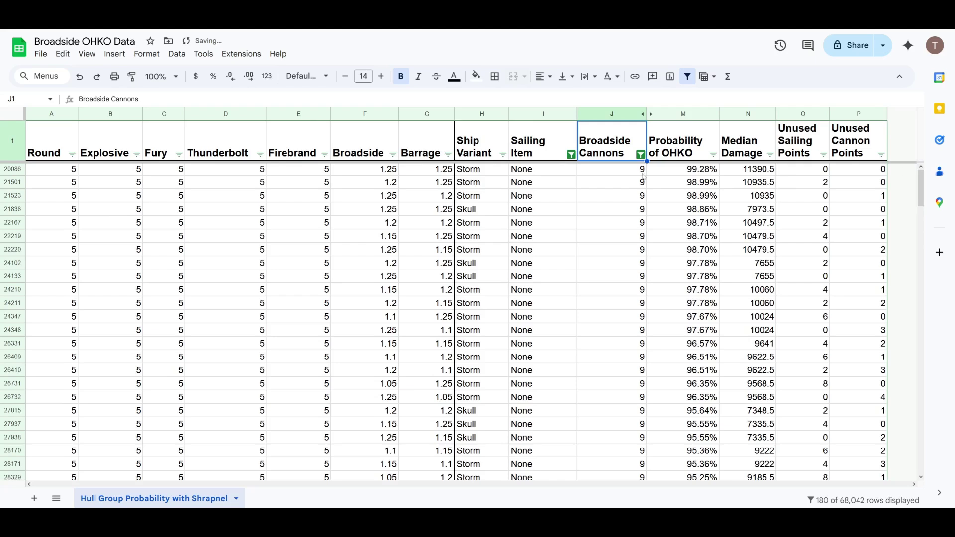
{"action": "left_click", "coordinate": [700, 172]}
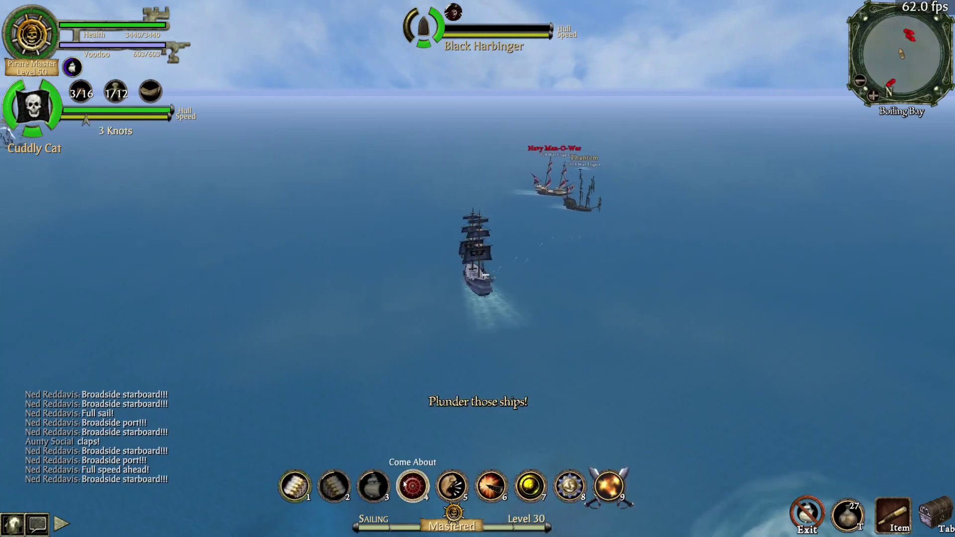
- Perform the Come About maneuver, fire the port broadside at the Navy Man-O-War, and steer the ship toward the Storm Reaper
{"action": "left_click", "coordinate": [412, 486]}
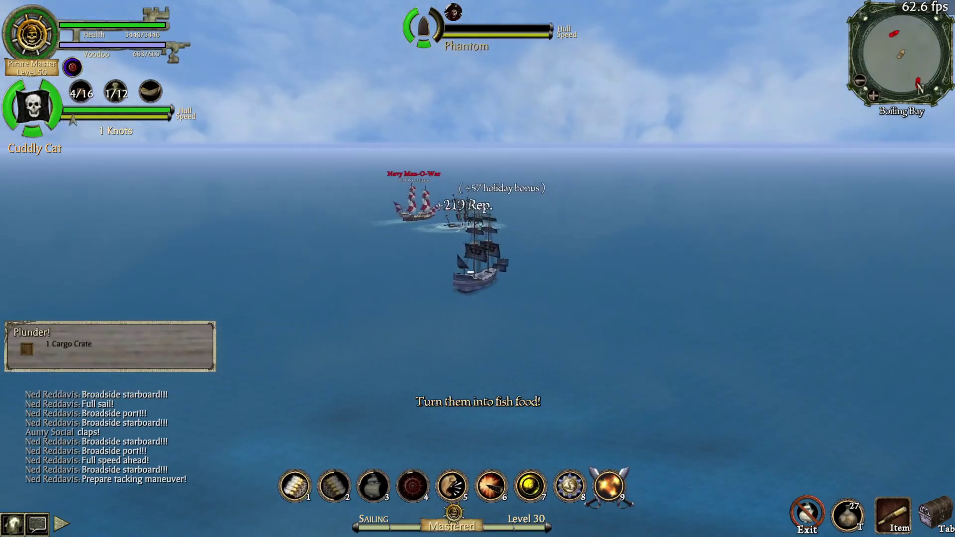
{"action": "key", "text": "1"}
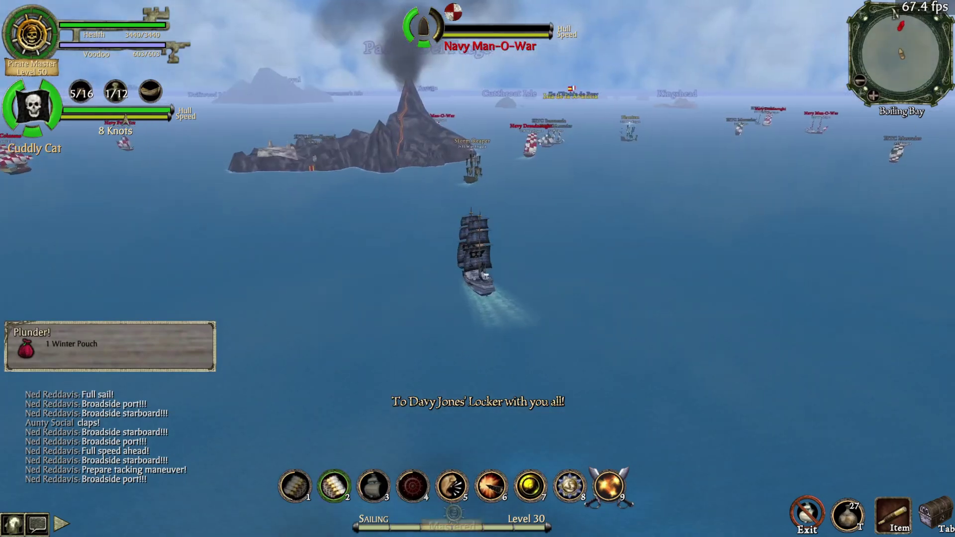
{"action": "key", "text": "d"}
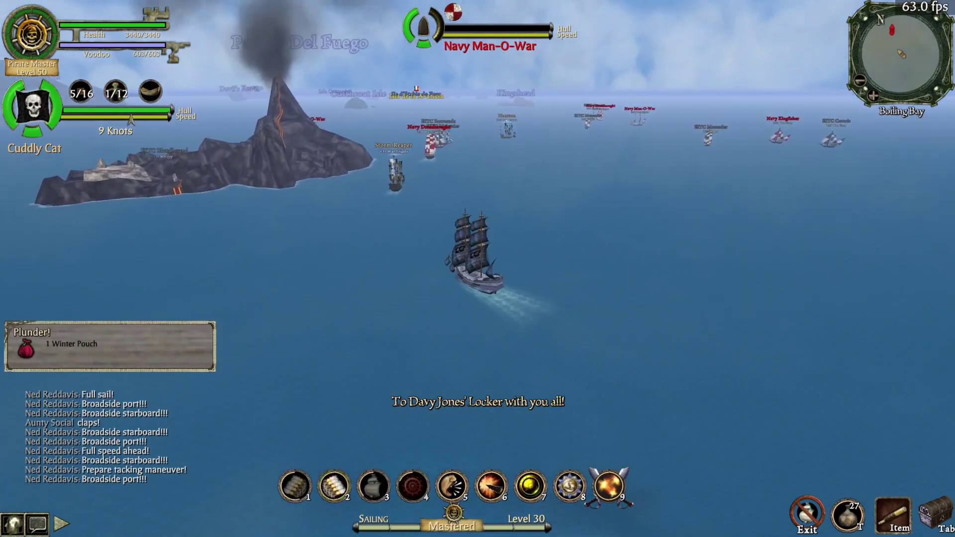
{"action": "key", "text": "a"}
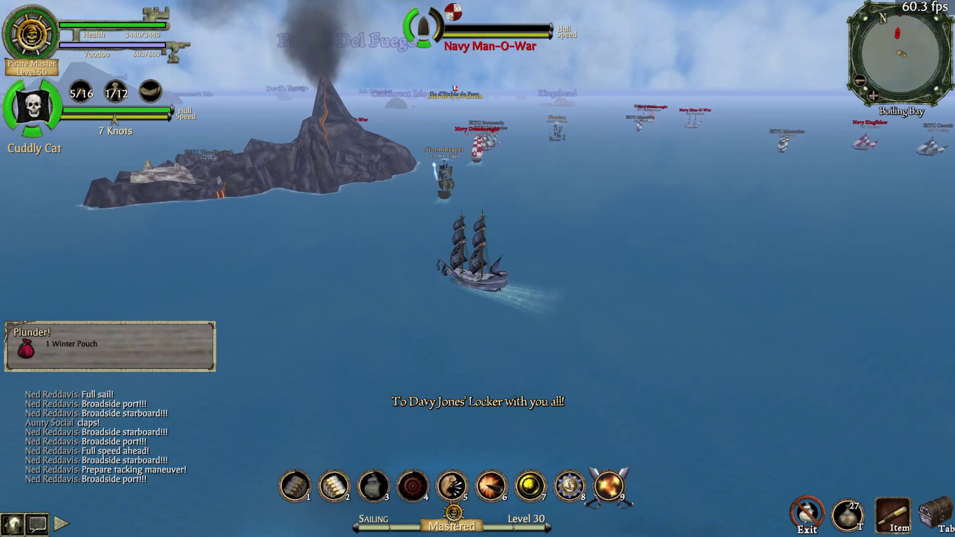
- Fire the starboard broadside at the Storm Reaper while turning the ship to starboard past the volcanic island
{"action": "key", "text": "d"}
{"action": "key", "text": "2"}
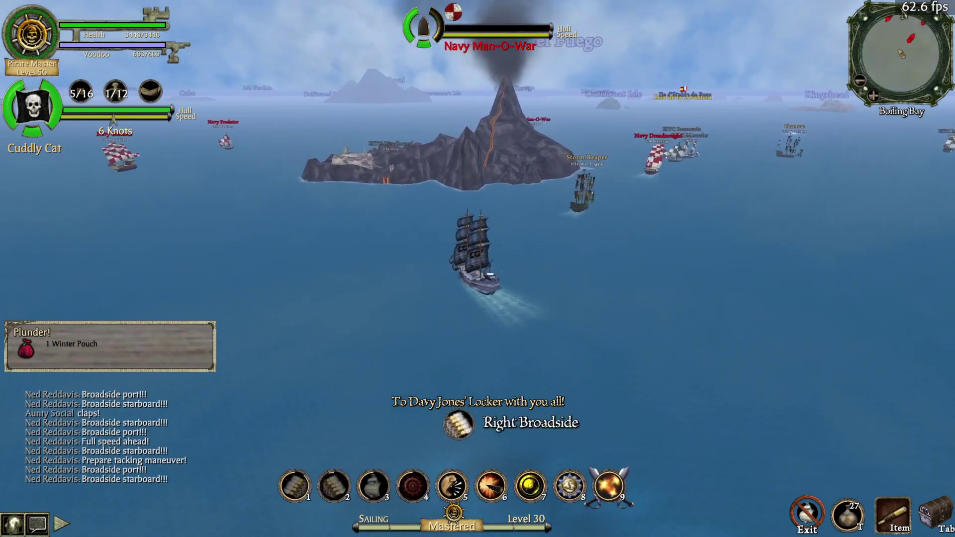
{"action": "key", "text": "d"}
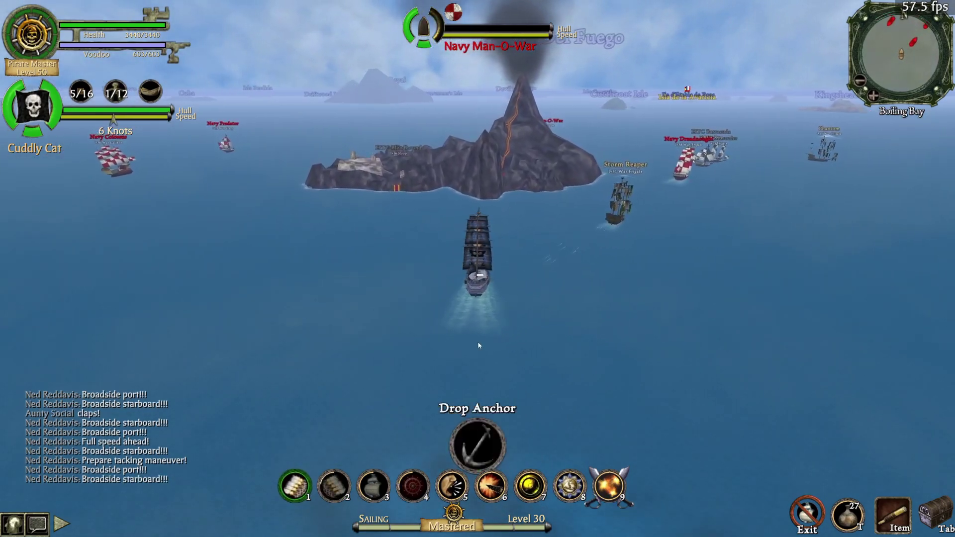
{"action": "key", "text": "d"}
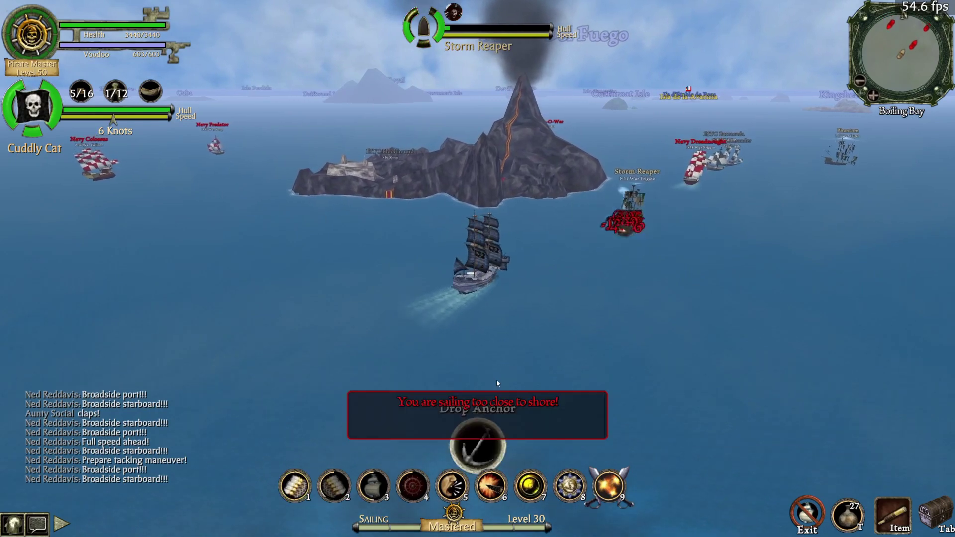
- Bring the ship alongside the Storm Reaper clear of the shore, and sink it with the port broadside
{"action": "key", "text": "d"}
{"action": "left_click_drag", "start_coordinate": [517, 358], "coordinate": [657, 358]}
{"action": "key", "text": "d"}
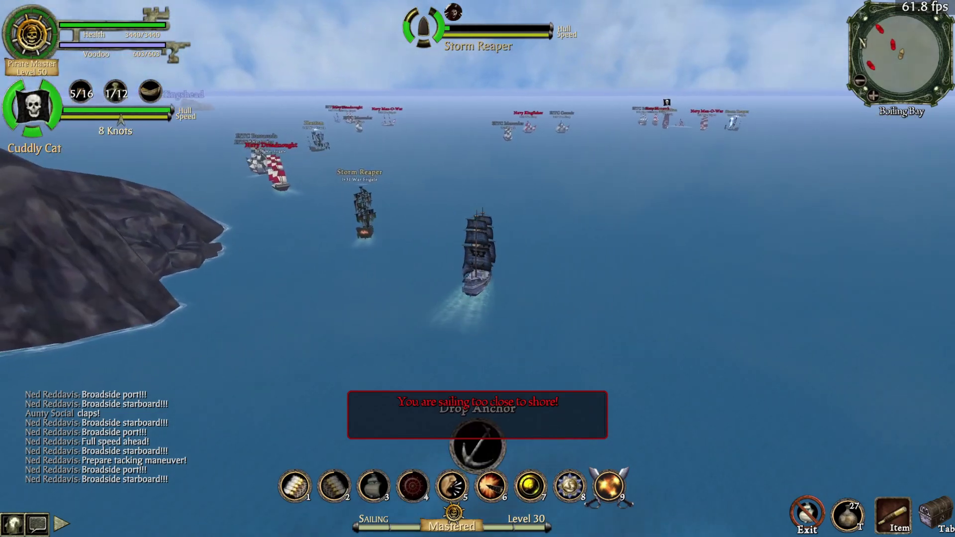
{"action": "key", "text": "a"}
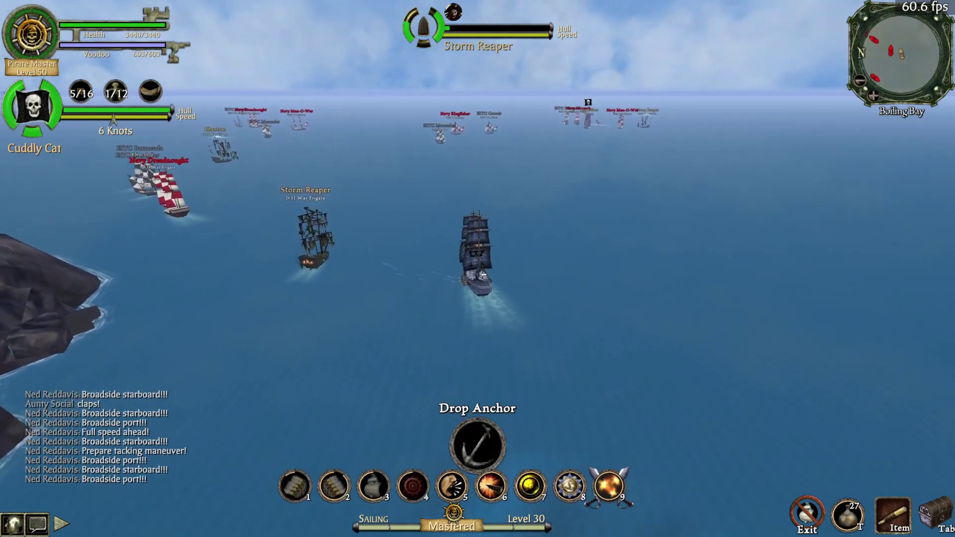
{"action": "key", "text": "a"}
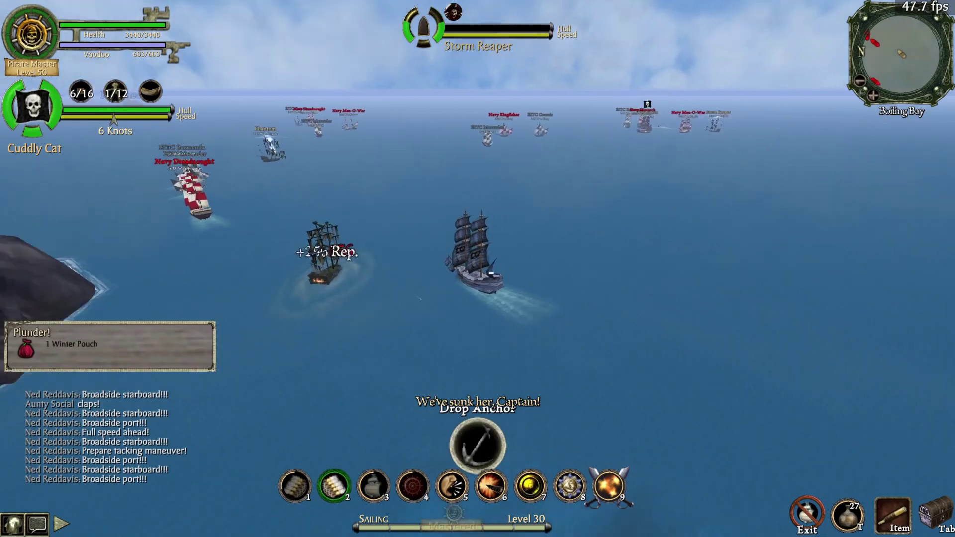